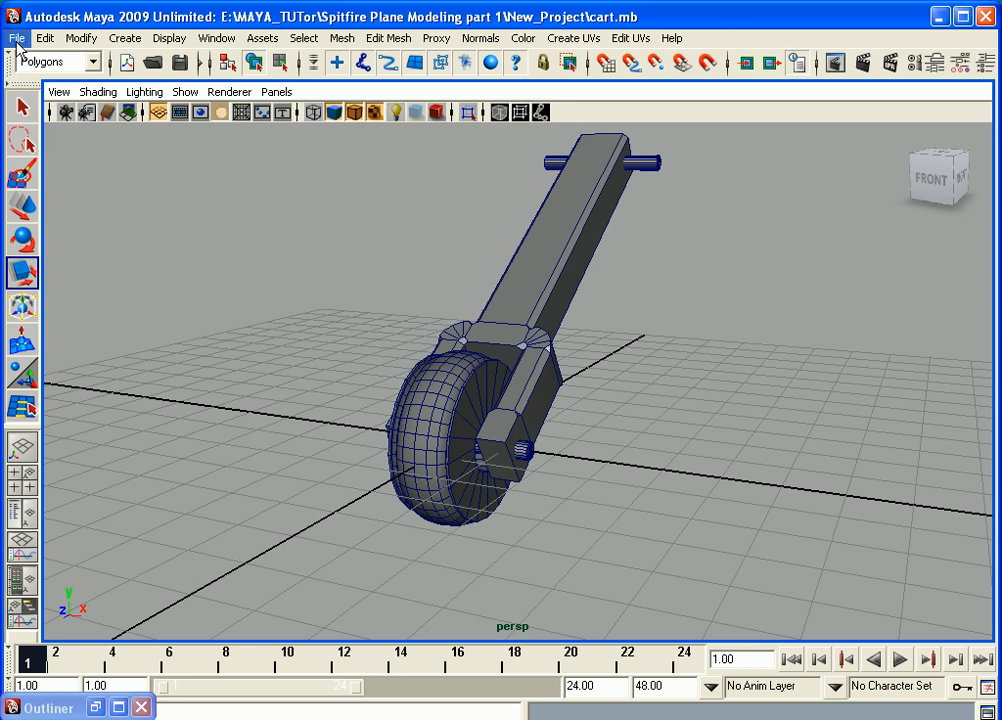
# Start a new empty scene without saving the changes to cart.mb.
pyautogui.click(17, 40)
pyautogui.click(40, 68)
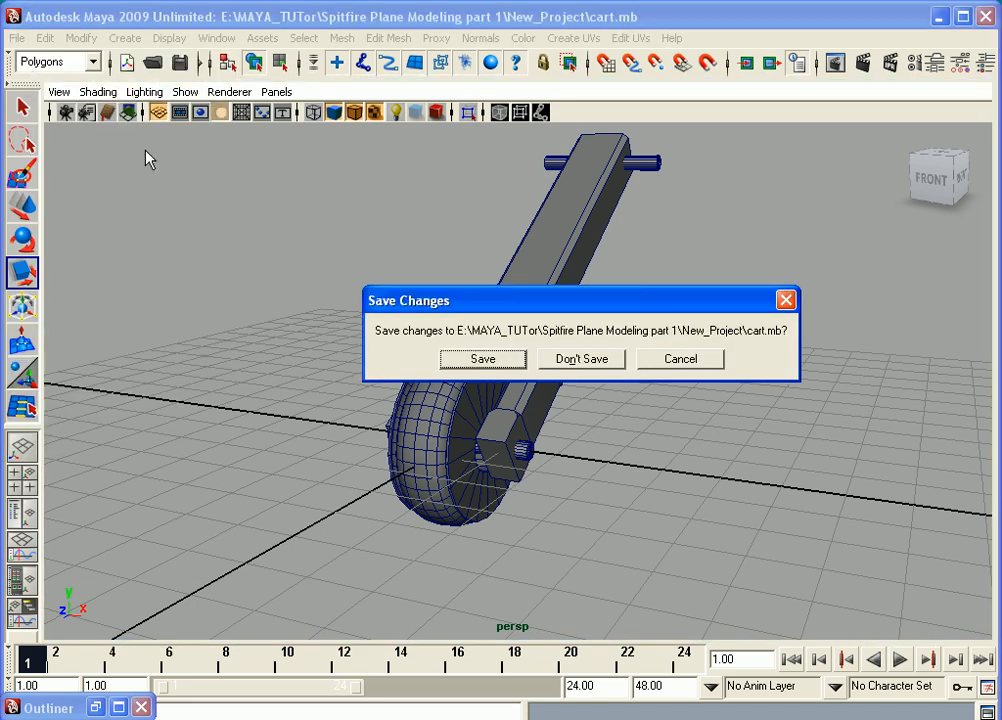
pyautogui.click(560, 358)
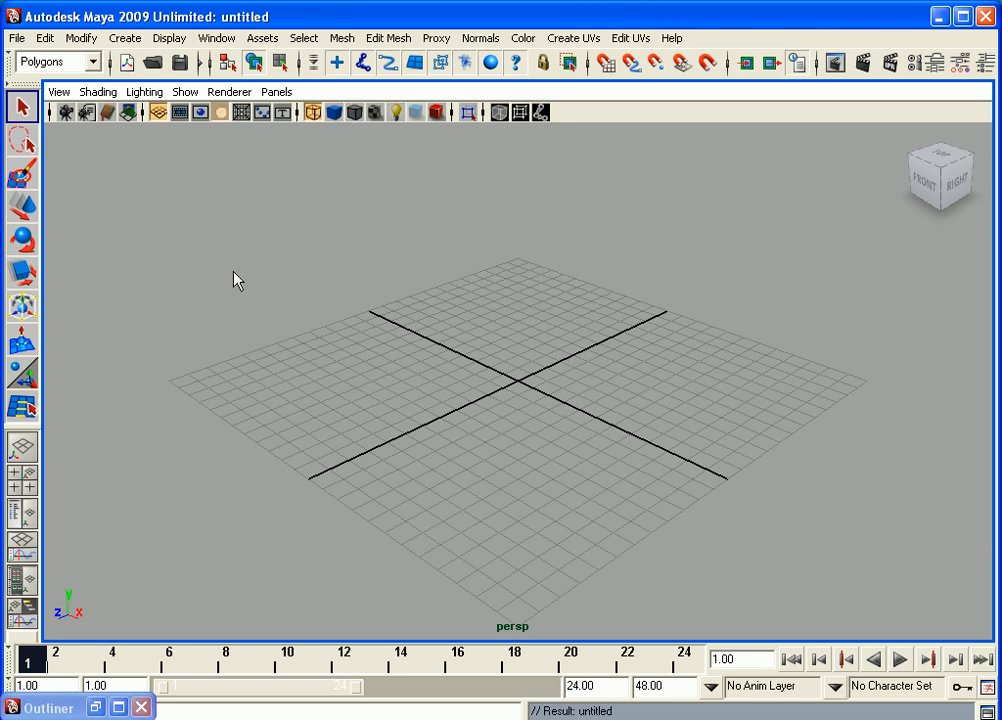
# Create a polygon cylinder along the X axis with radius 1, height 2 and 20 axis divisions.
pyautogui.click(123, 42)
pyautogui.moveTo(140, 85)
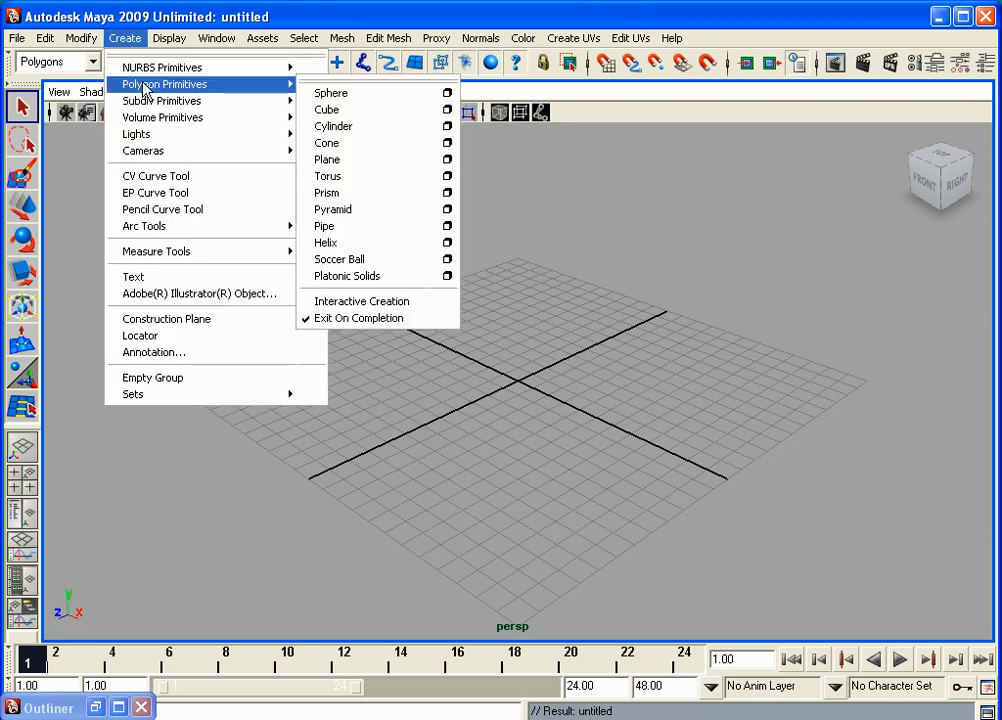
pyautogui.click(447, 127)
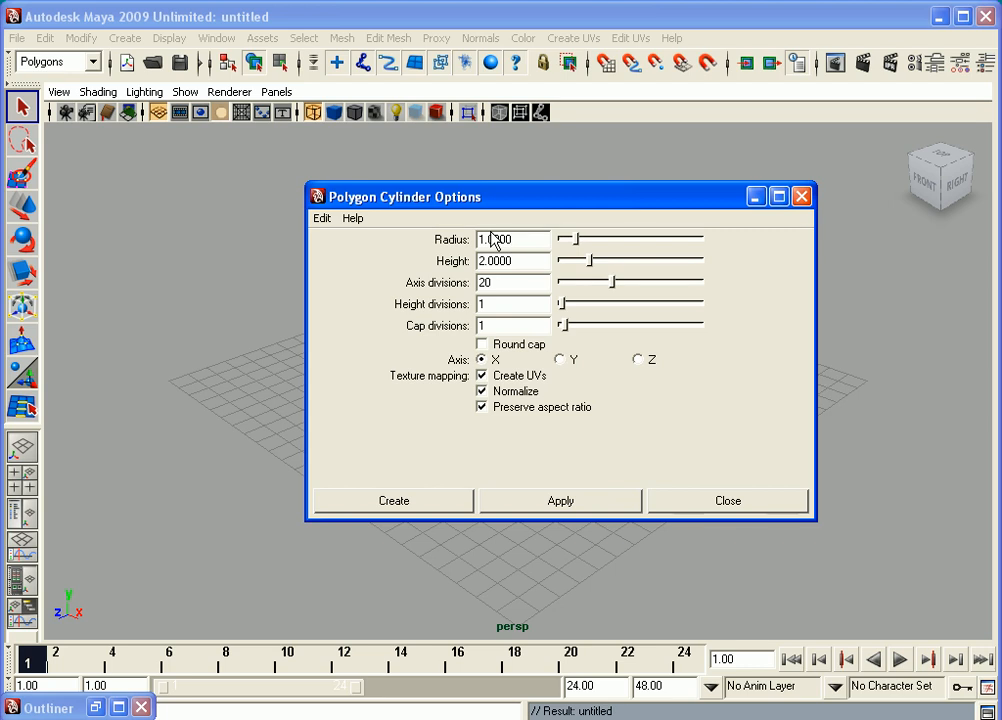
pyautogui.click(562, 359)
pyautogui.click(483, 360)
pyautogui.click(412, 503)
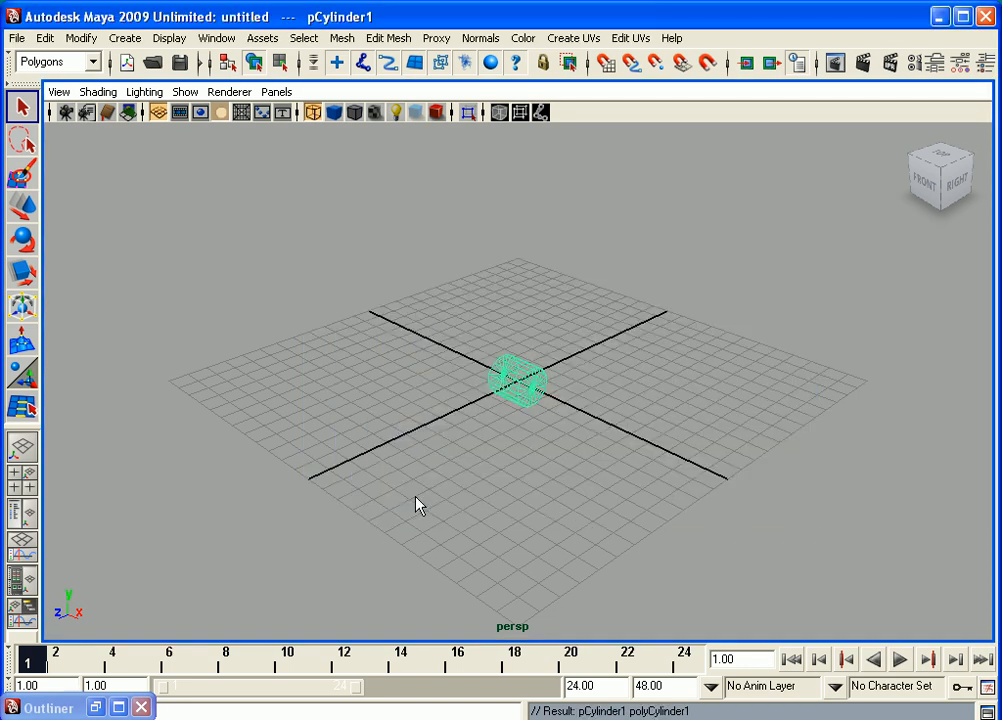
# Display the cylinder with Smooth Shade All instead of wireframe.
pyautogui.keyDown('alt'); pyautogui.moveTo(418, 505); pyautogui.dragTo(519, 516); pyautogui.keyUp('alt')
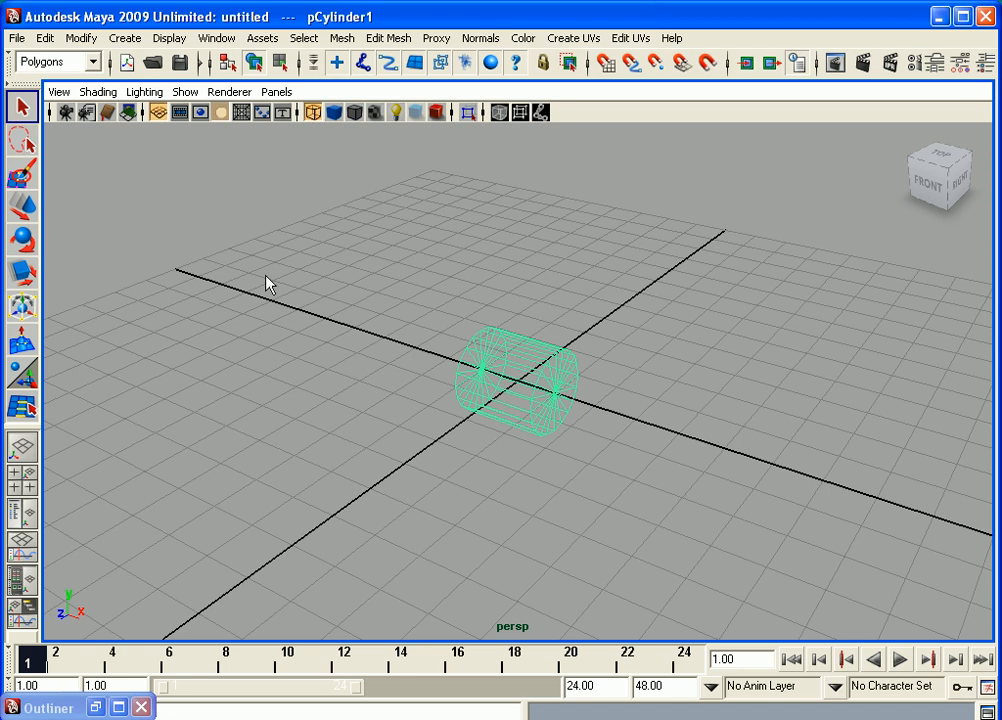
pyautogui.click(101, 92)
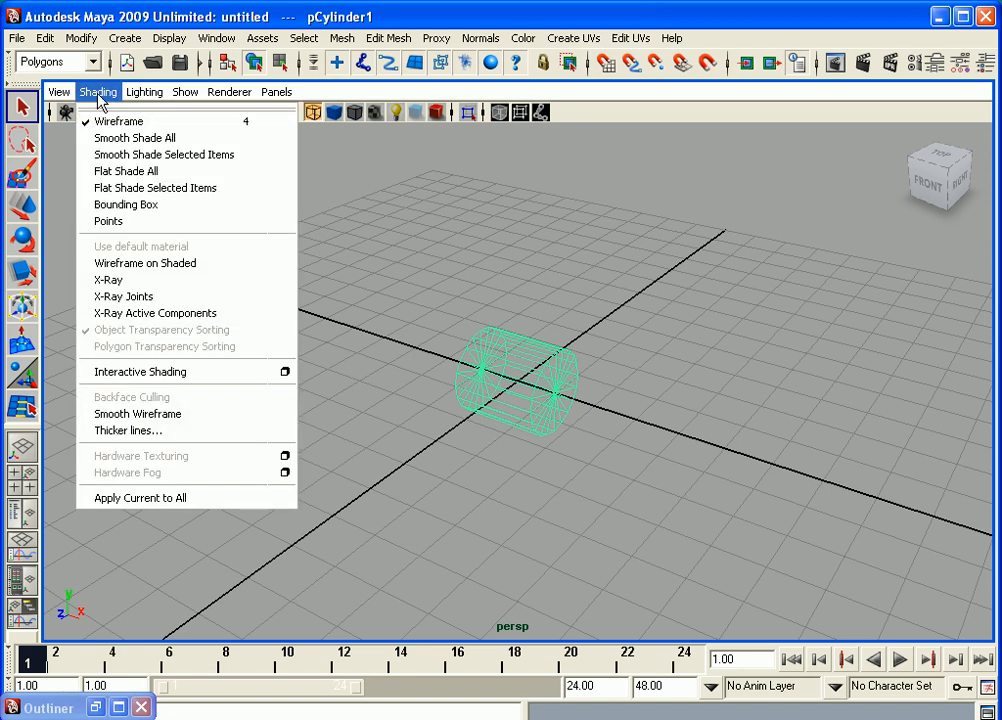
pyautogui.click(125, 138)
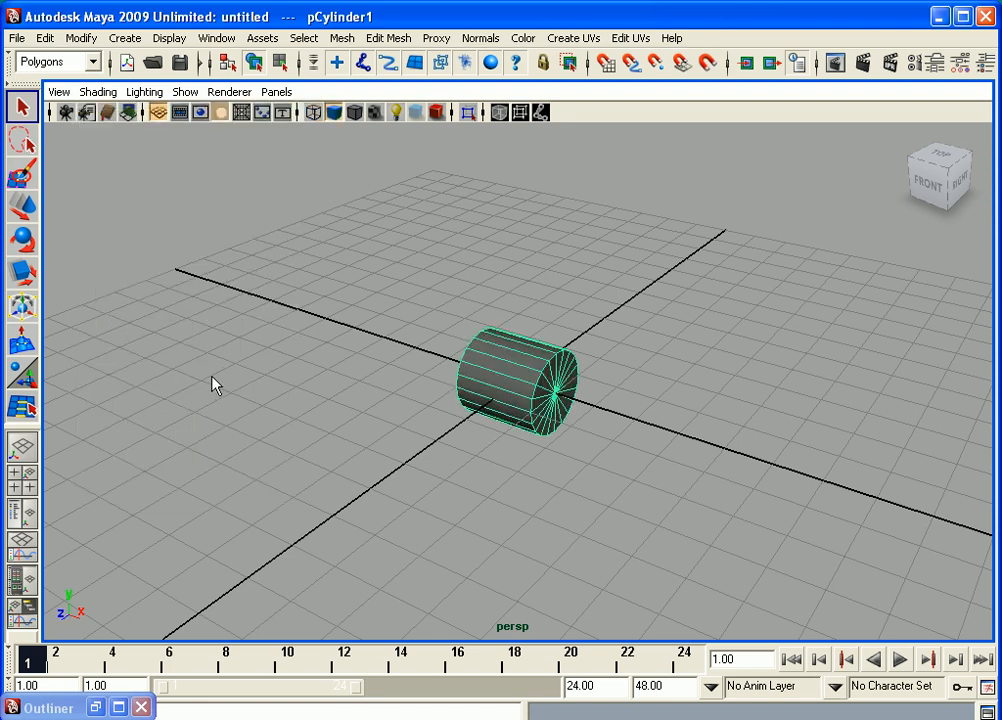
# Scale the cylinder down along X to form a thin wheel disc.
pyautogui.keyDown('alt'); pyautogui.moveTo(165, 294); pyautogui.dragTo(170, 25); pyautogui.keyUp('alt')
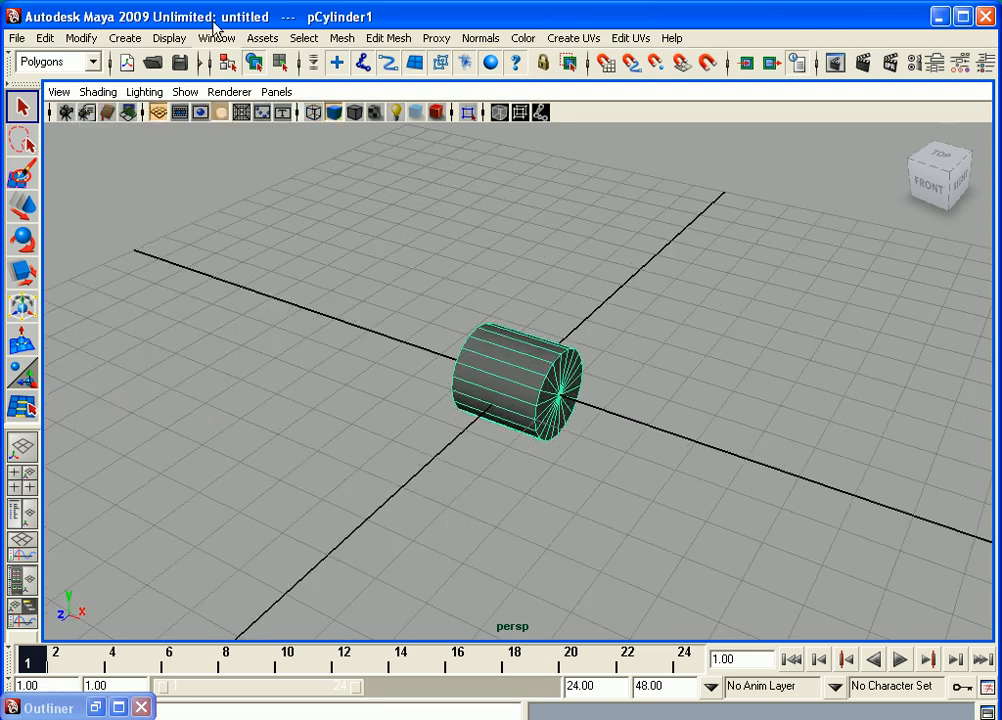
pyautogui.click(22, 272)
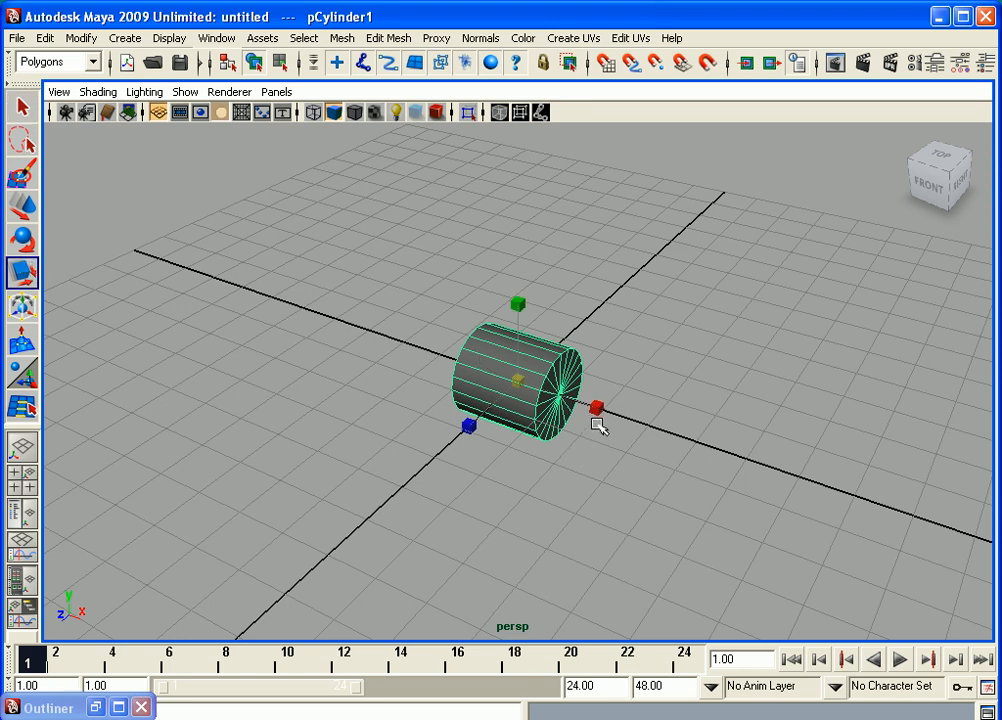
pyautogui.moveTo(597, 407); pyautogui.dragTo(545, 405)
pyautogui.moveTo(509, 465); pyautogui.dragTo(514, 462, button='middle')
pyautogui.scroll(1, 515, 462)
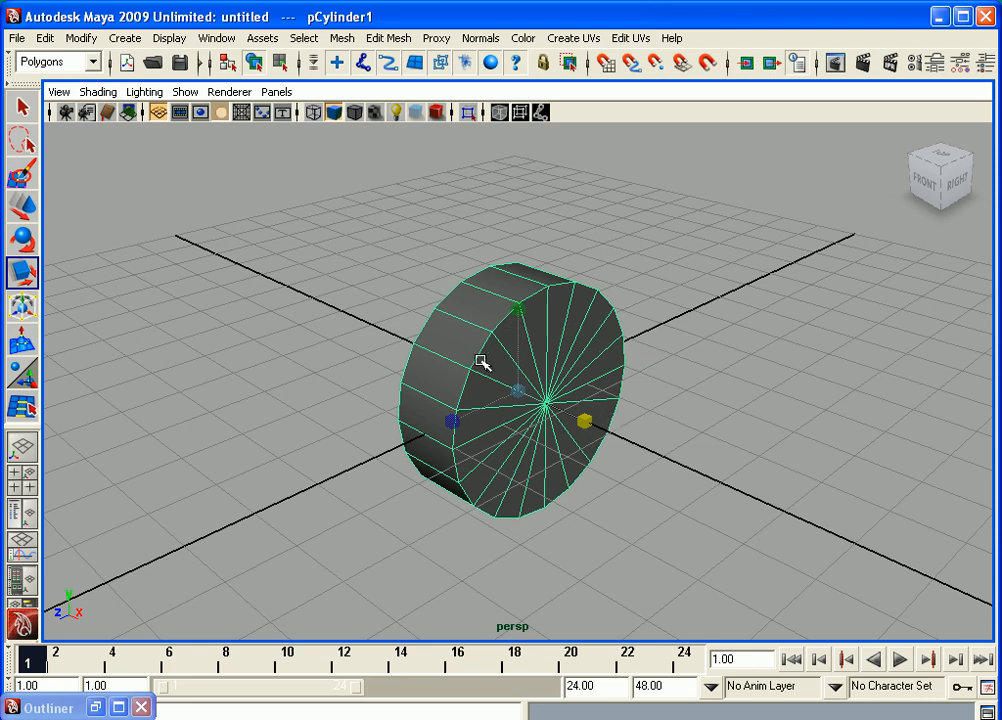
pyautogui.press('r')
# Select the full edge loops around both rims of the wheel disc and bevel them.
pyautogui.click(304, 38)
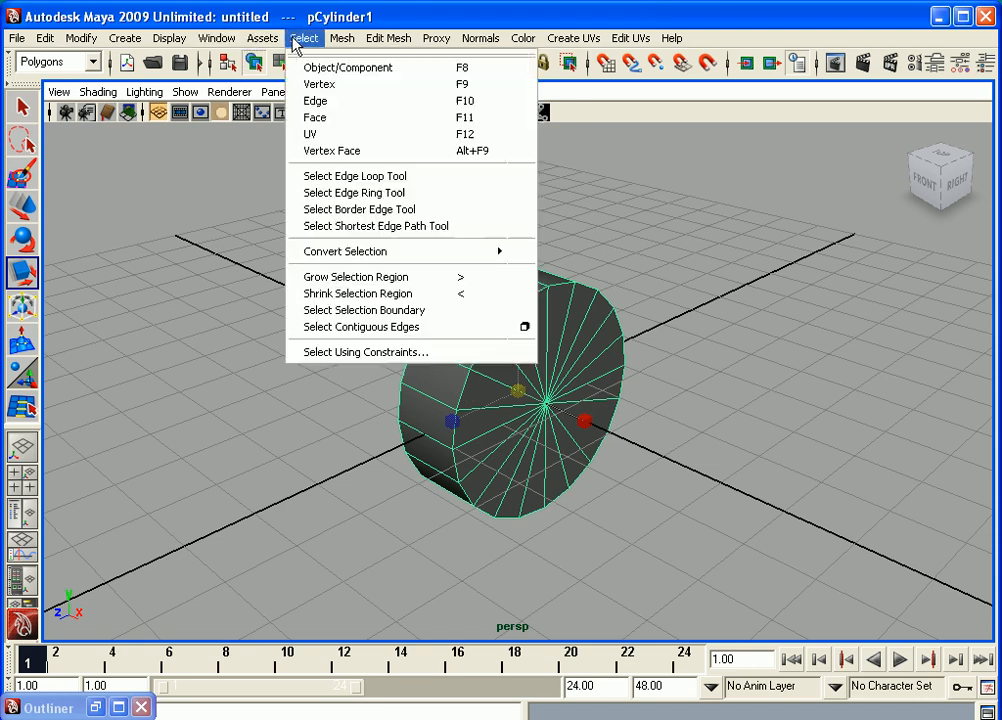
pyautogui.click(370, 180)
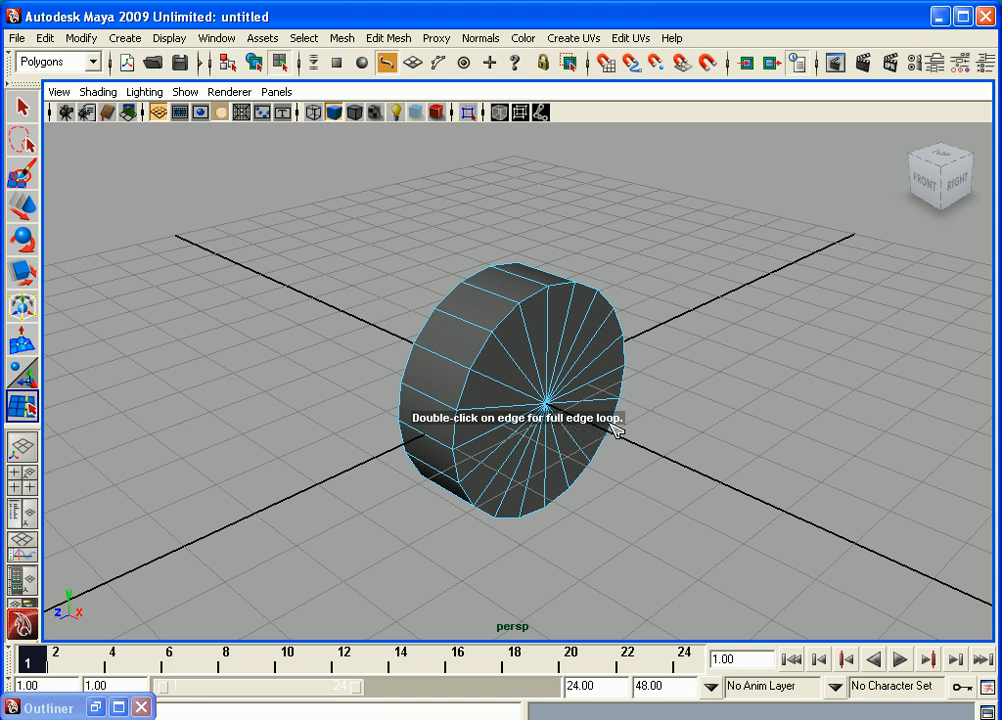
pyautogui.doubleClick(509, 321)
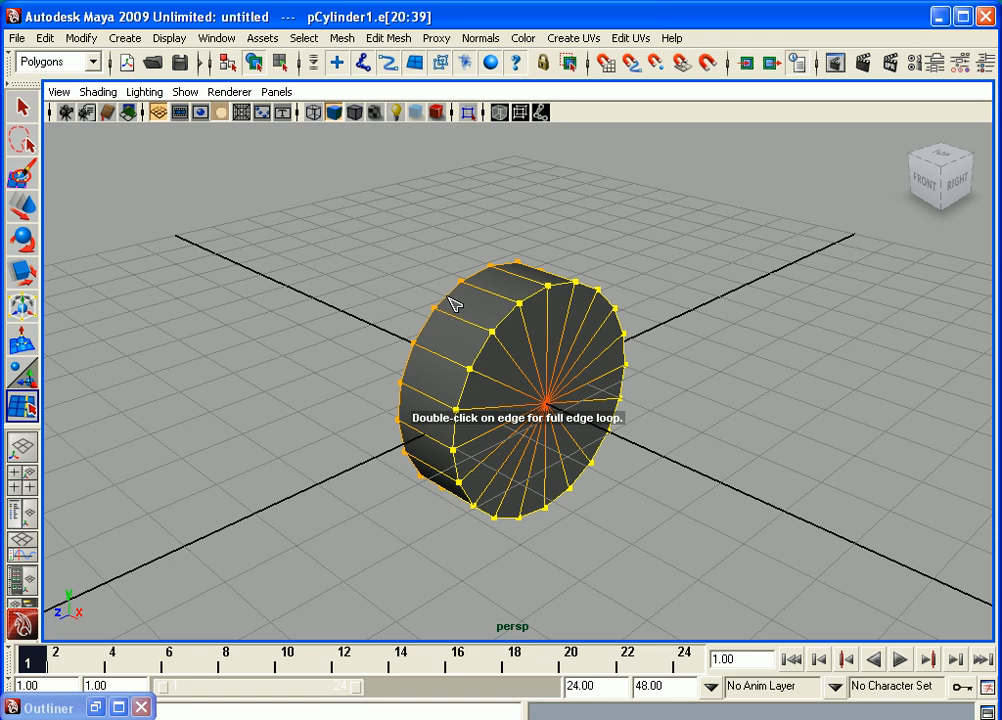
pyautogui.keyDown('shift'); pyautogui.doubleClick(452, 303); pyautogui.keyUp('shift')
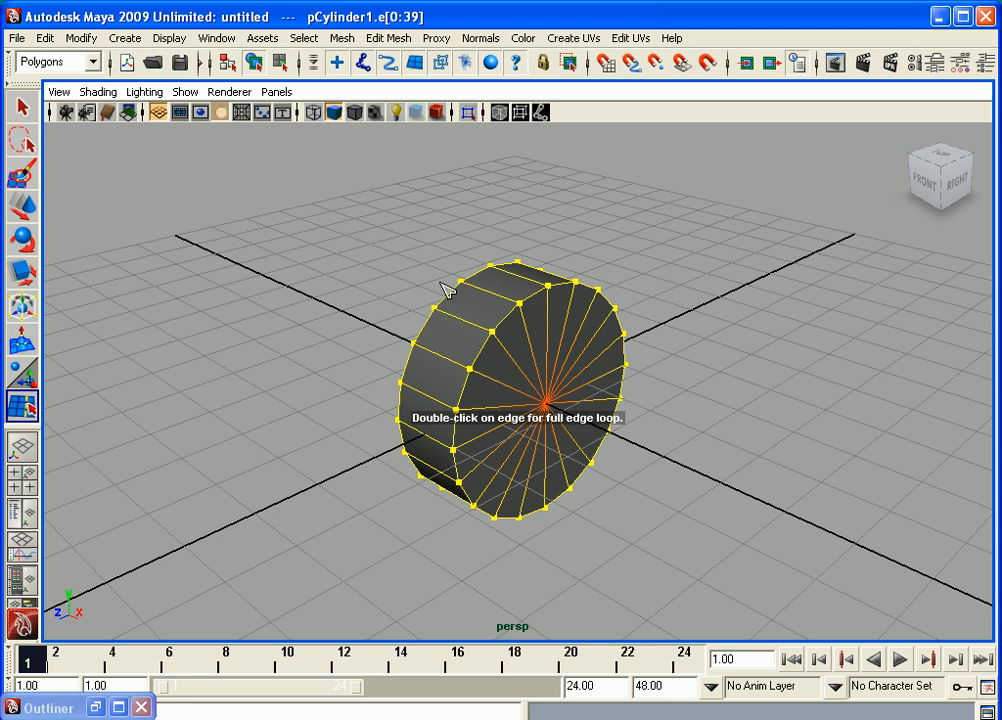
pyautogui.click(386, 39)
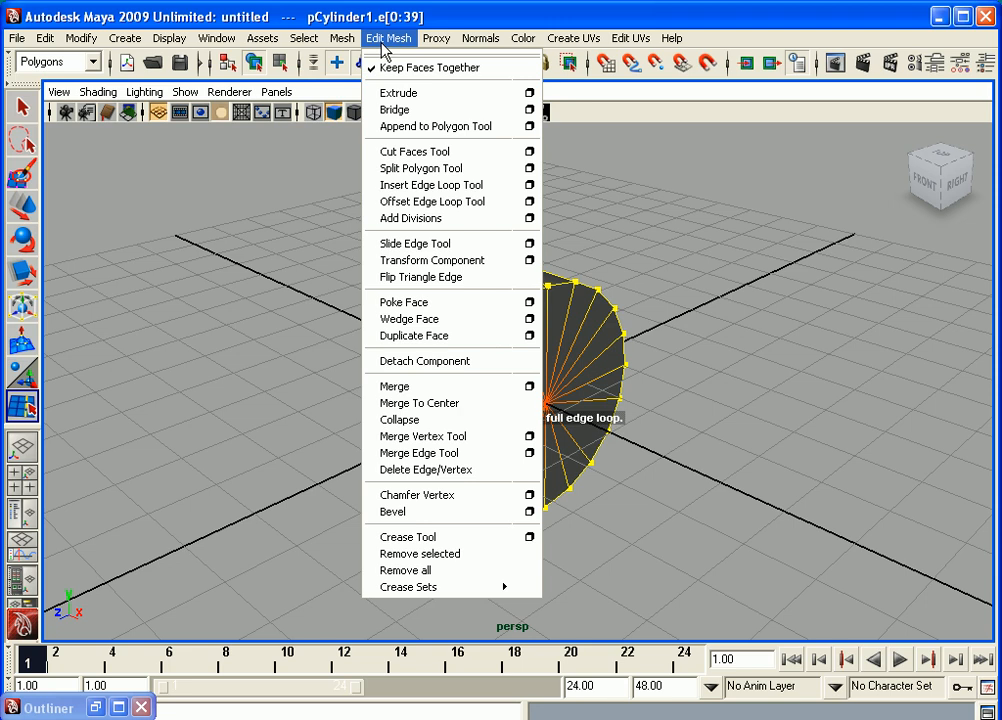
pyautogui.click(434, 512)
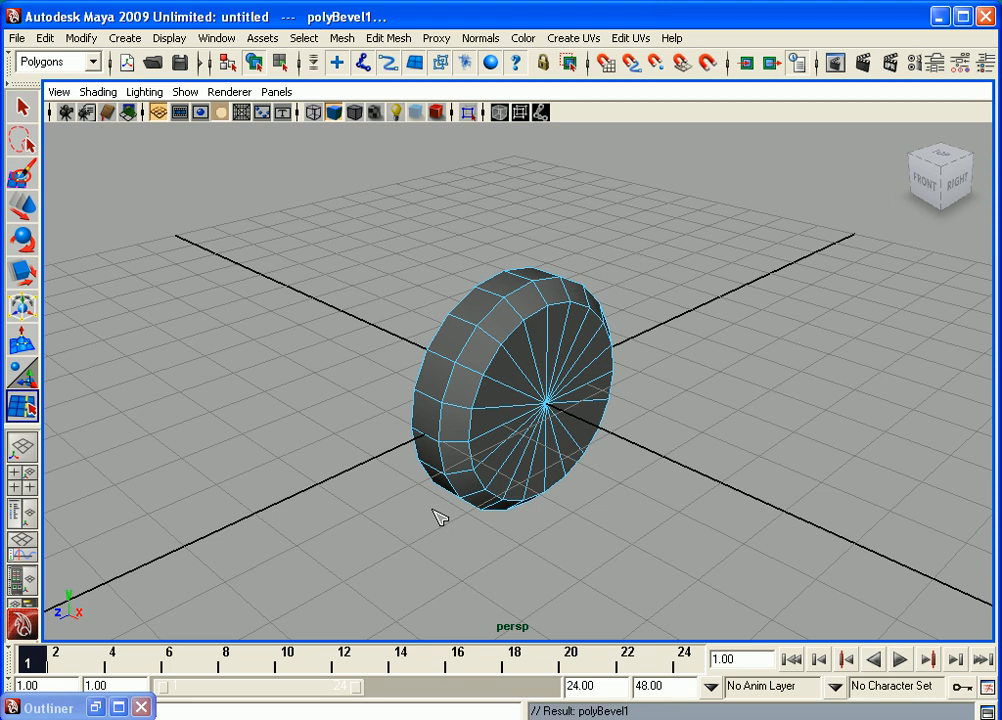
# Create a second polygon cylinder at the wheel's centre, shrink its diameter and lengthen it along X through the wheel.
pyautogui.keyDown('alt'); pyautogui.moveTo(437, 516); pyautogui.dragTo(495, 450); pyautogui.keyUp('alt')
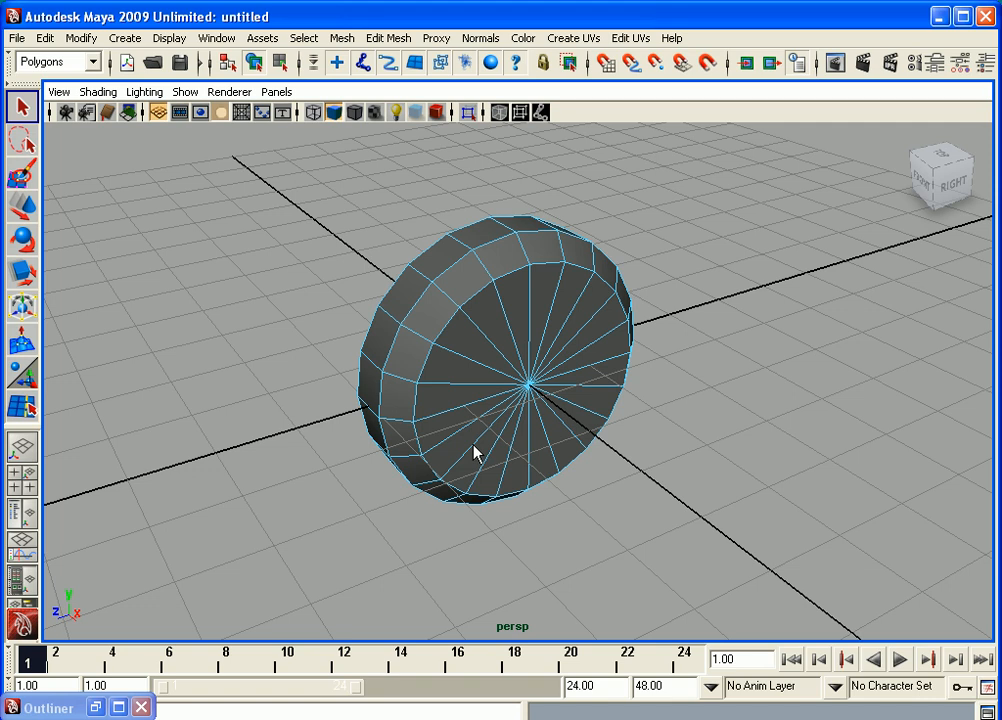
pyautogui.keyDown('alt'); pyautogui.moveTo(475, 453); pyautogui.dragTo(625, 500); pyautogui.keyUp('alt')
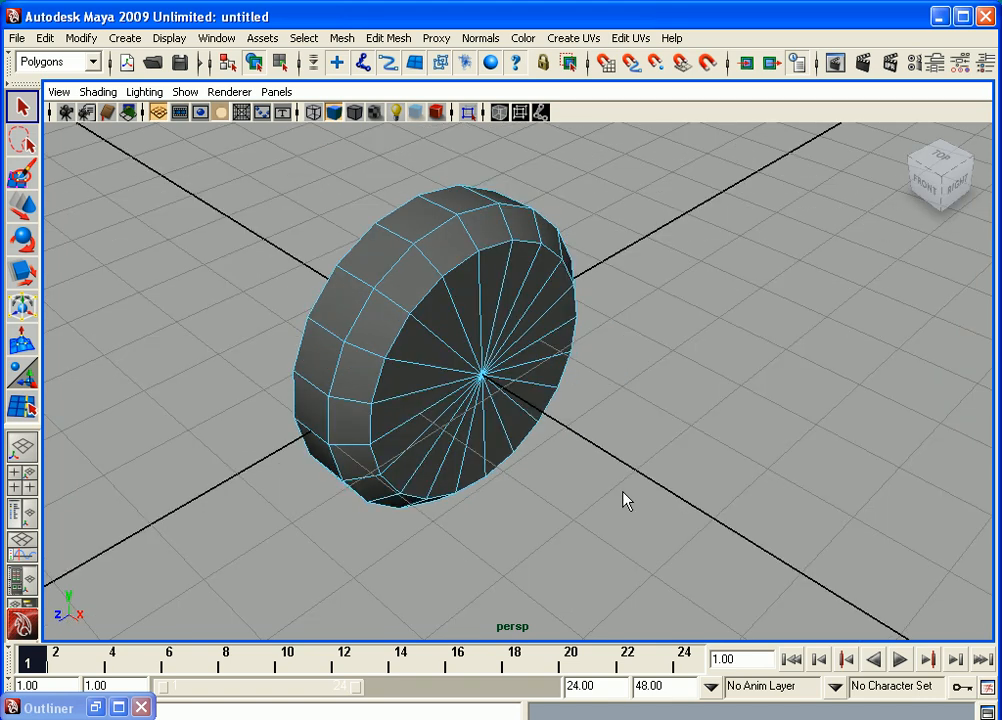
pyautogui.click(125, 38)
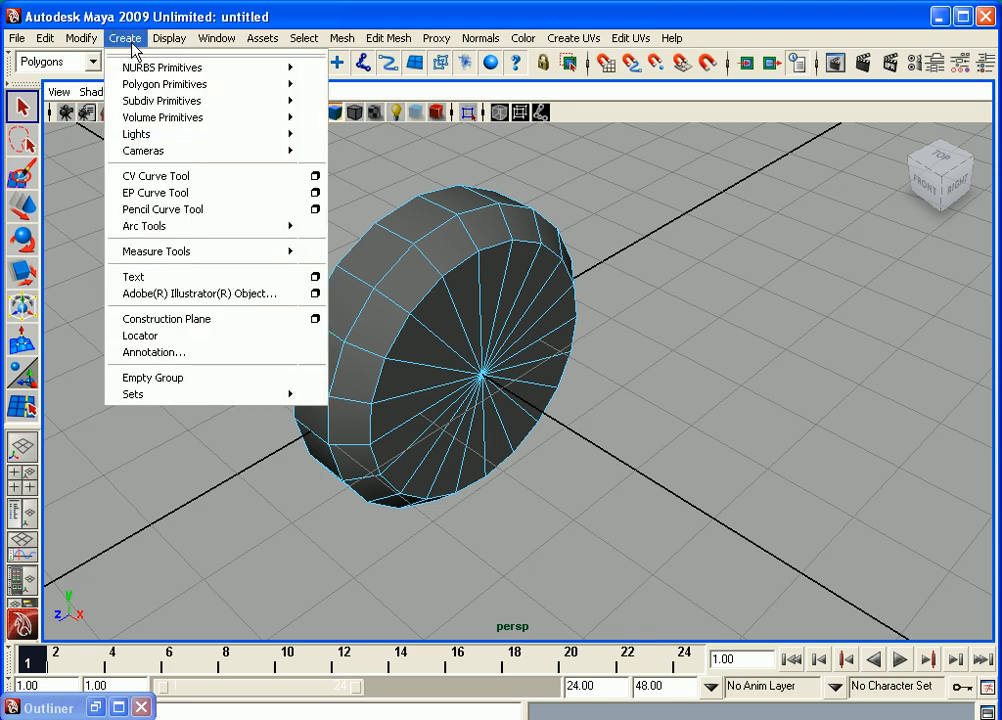
pyautogui.moveTo(160, 84)
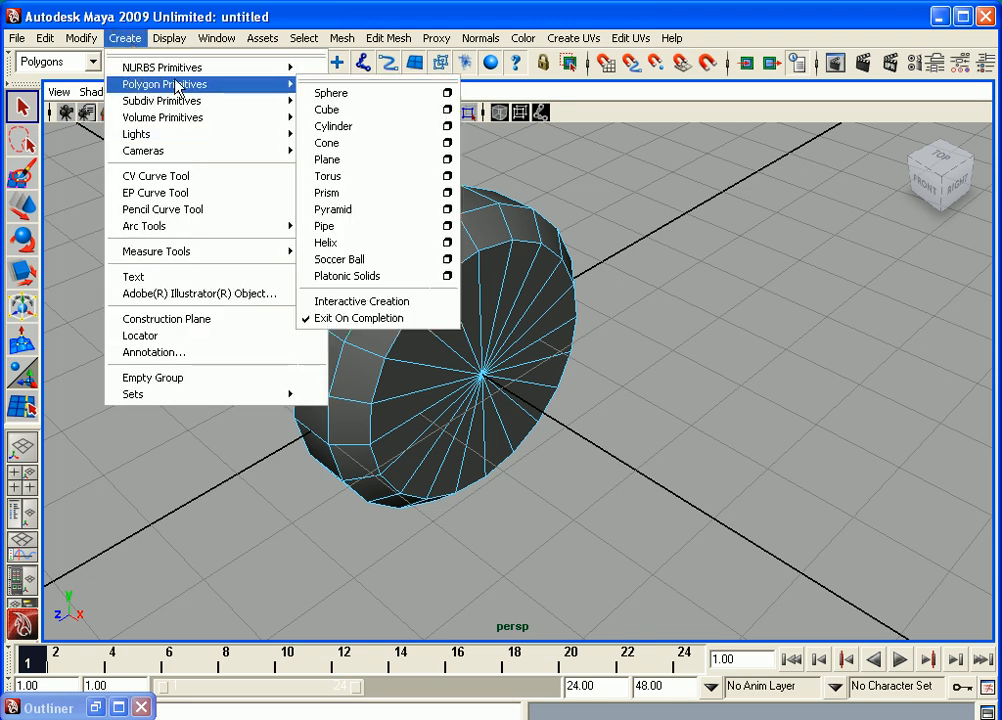
pyautogui.click(362, 128)
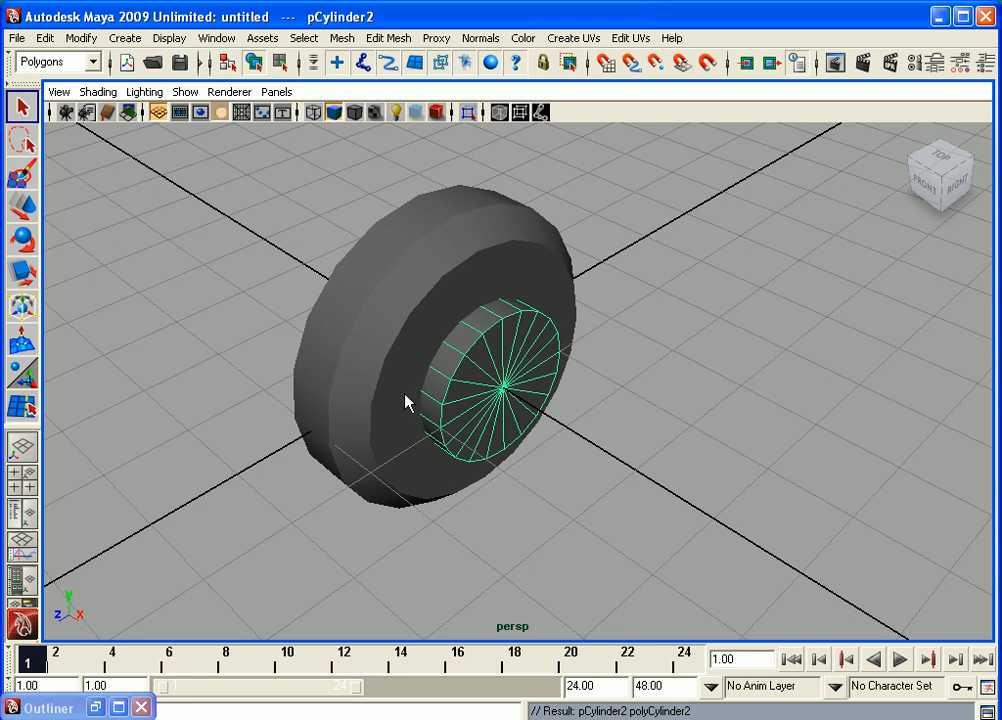
pyautogui.click(23, 272)
pyautogui.moveTo(605, 465); pyautogui.dragTo(582, 485, button='middle')
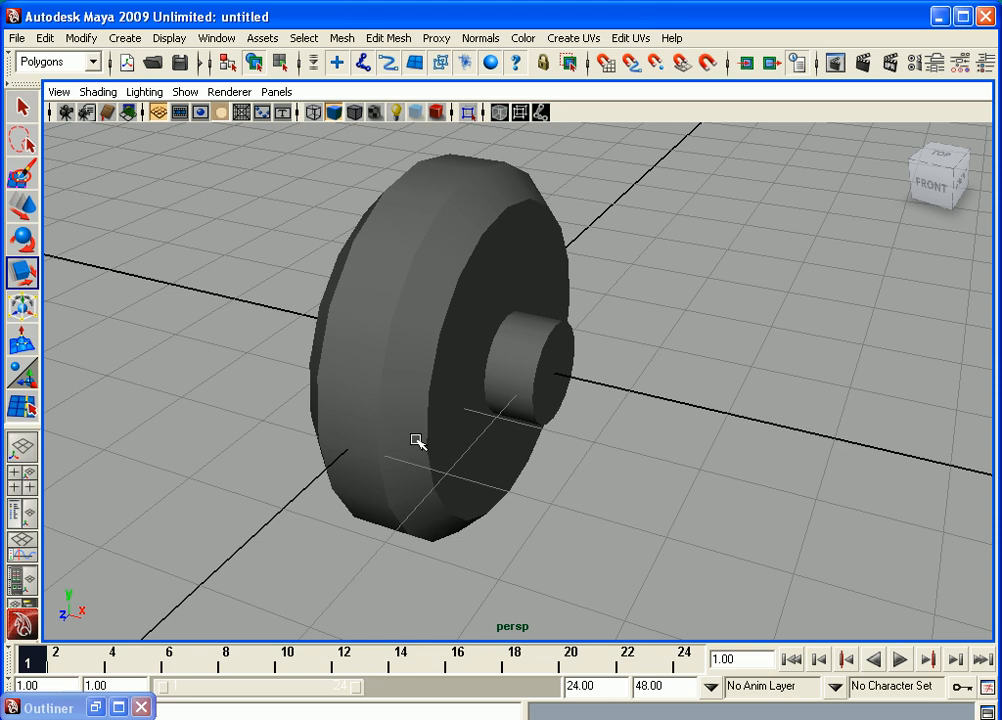
# Subtract the small centre cylinder from the wheel with a Boolean Difference to cut the axle hole.
pyautogui.click(523, 398)
pyautogui.click(618, 499)
pyautogui.click(409, 388)
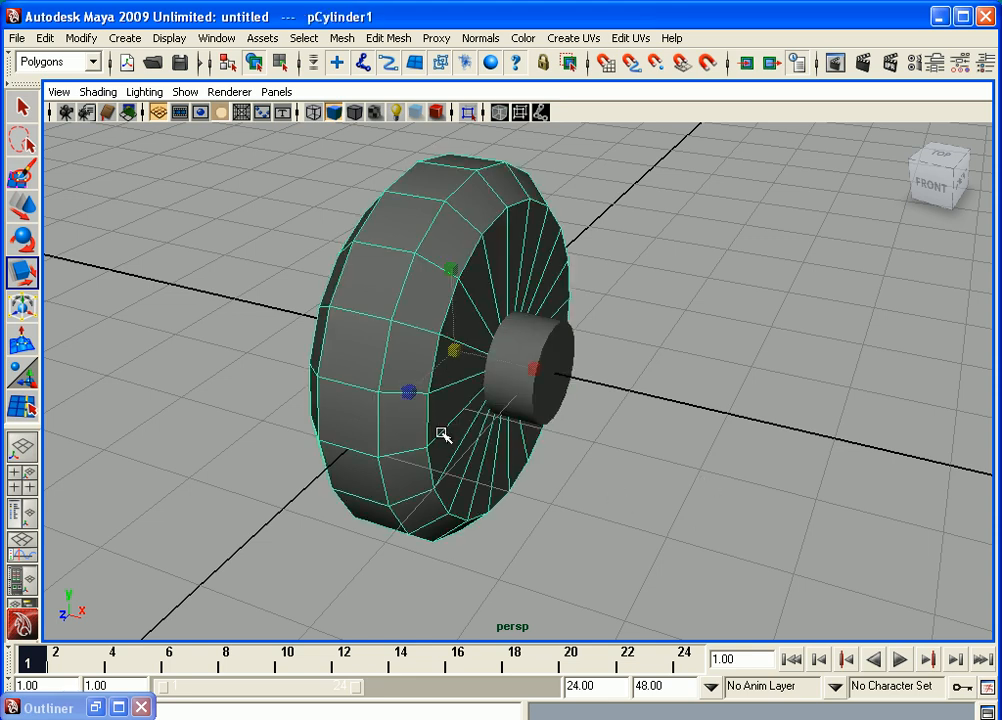
pyautogui.click(532, 407)
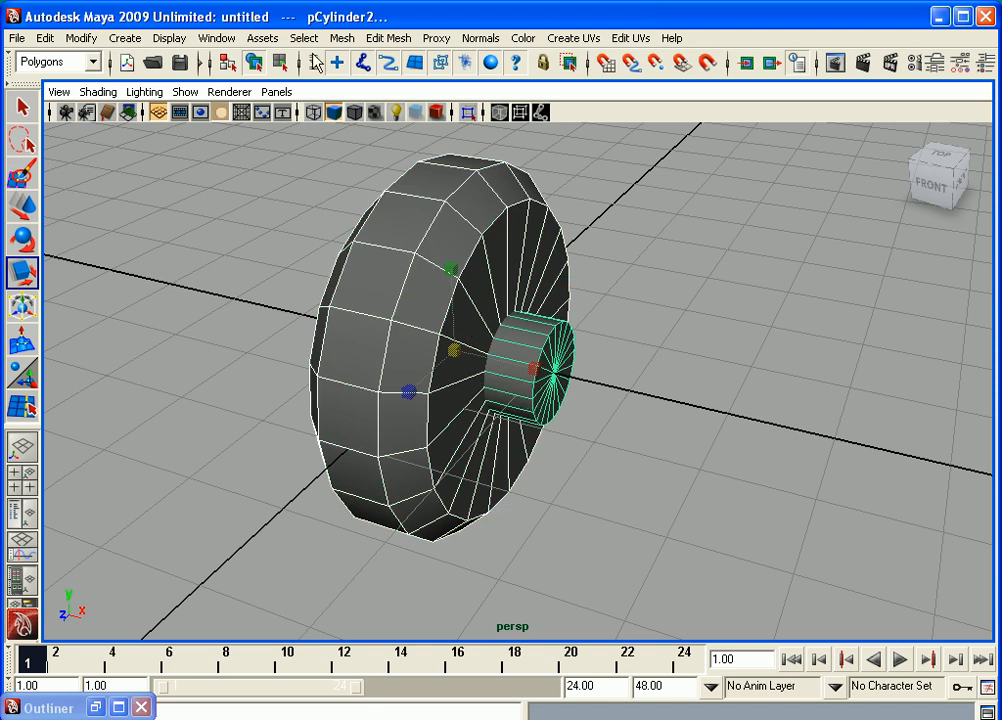
pyautogui.click(342, 38)
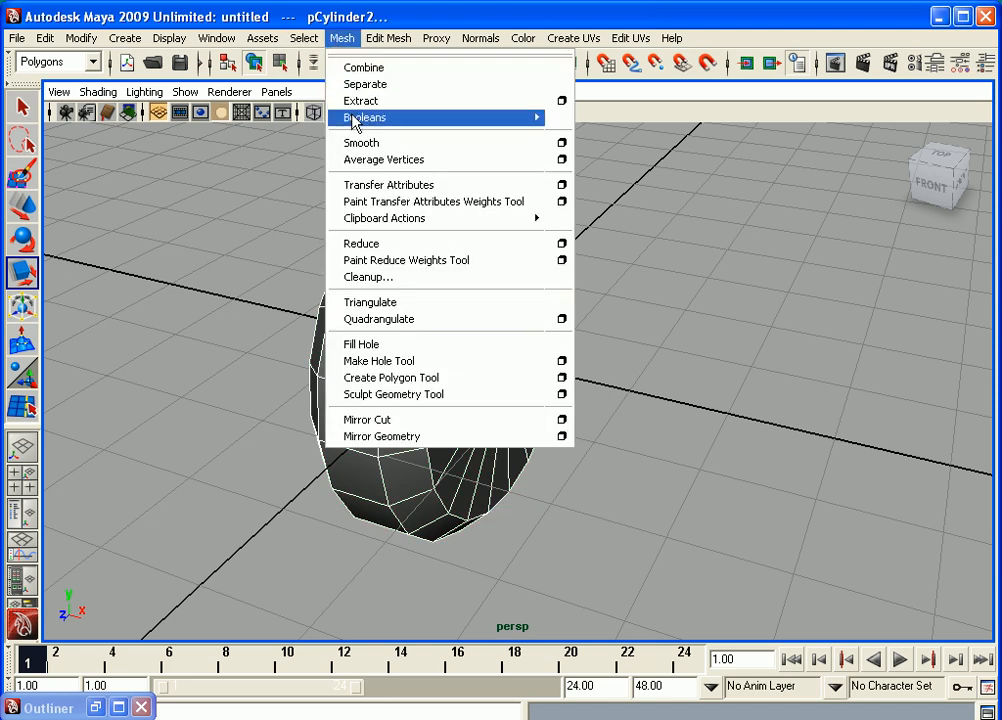
pyautogui.moveTo(342, 119)
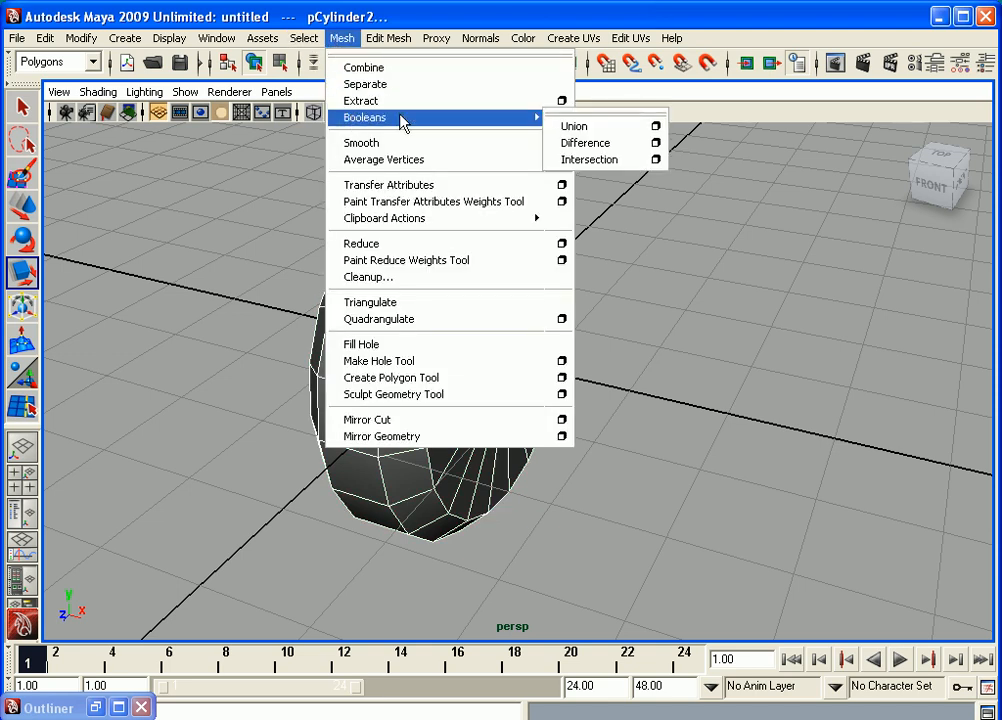
pyautogui.click(602, 146)
# Create a polygon cube at the wheel's centre and stretch it along X inside the axle hole.
pyautogui.keyDown('alt'); pyautogui.moveTo(609, 378); pyautogui.dragTo(467, 402); pyautogui.keyUp('alt')
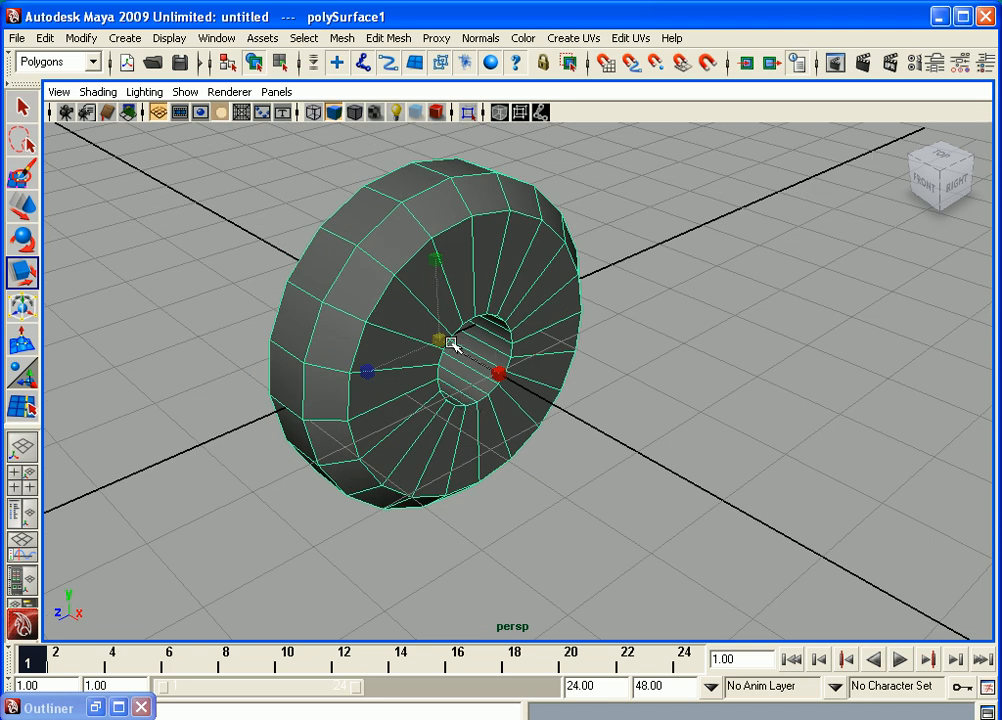
pyautogui.keyDown('alt'); pyautogui.moveTo(458, 342); pyautogui.dragTo(297, 329, button='right'); pyautogui.keyUp('alt')
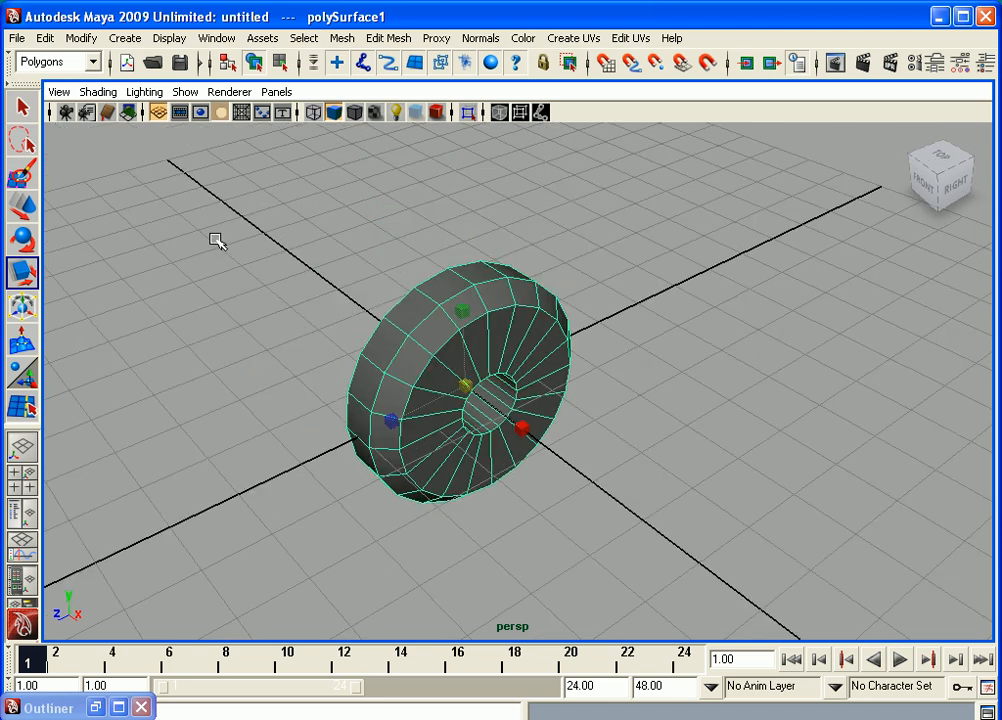
pyautogui.click(125, 38)
pyautogui.moveTo(165, 84)
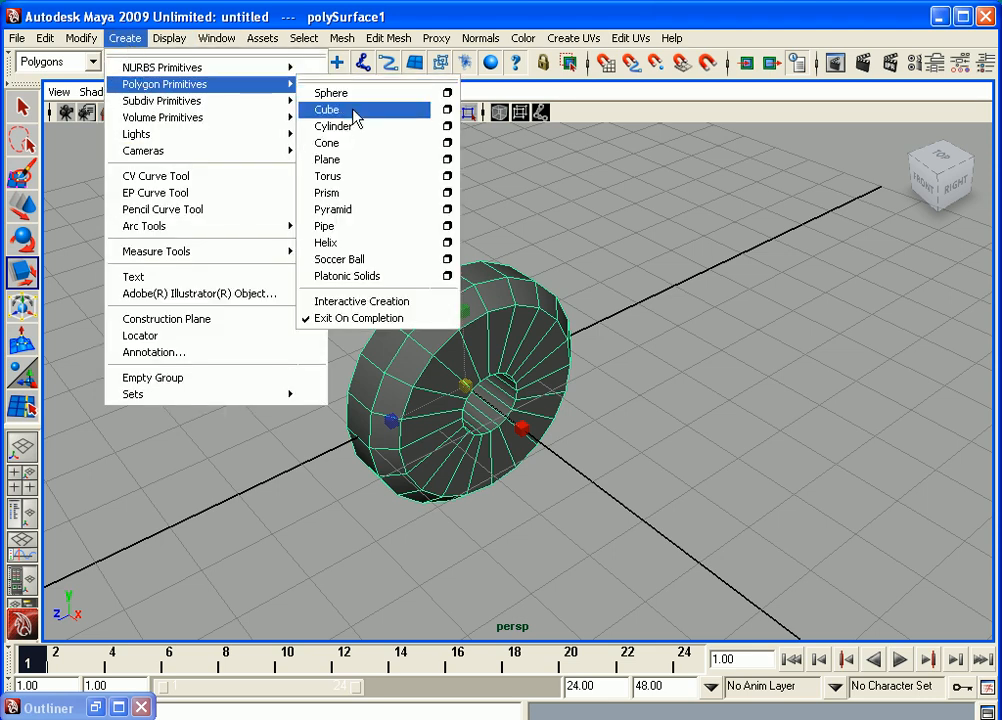
pyautogui.click(356, 110)
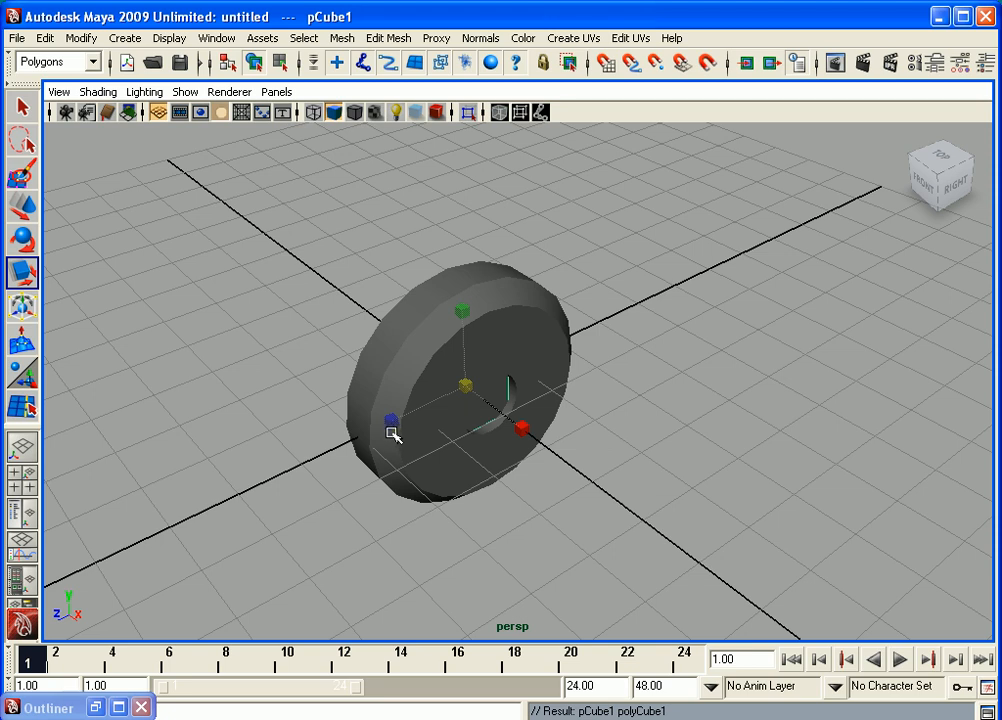
pyautogui.moveTo(604, 529)
pyautogui.mouseDown(button='middle')
pyautogui.moveTo(671, 505)
pyautogui.moveTo(617, 519)
pyautogui.mouseUp(button='middle')
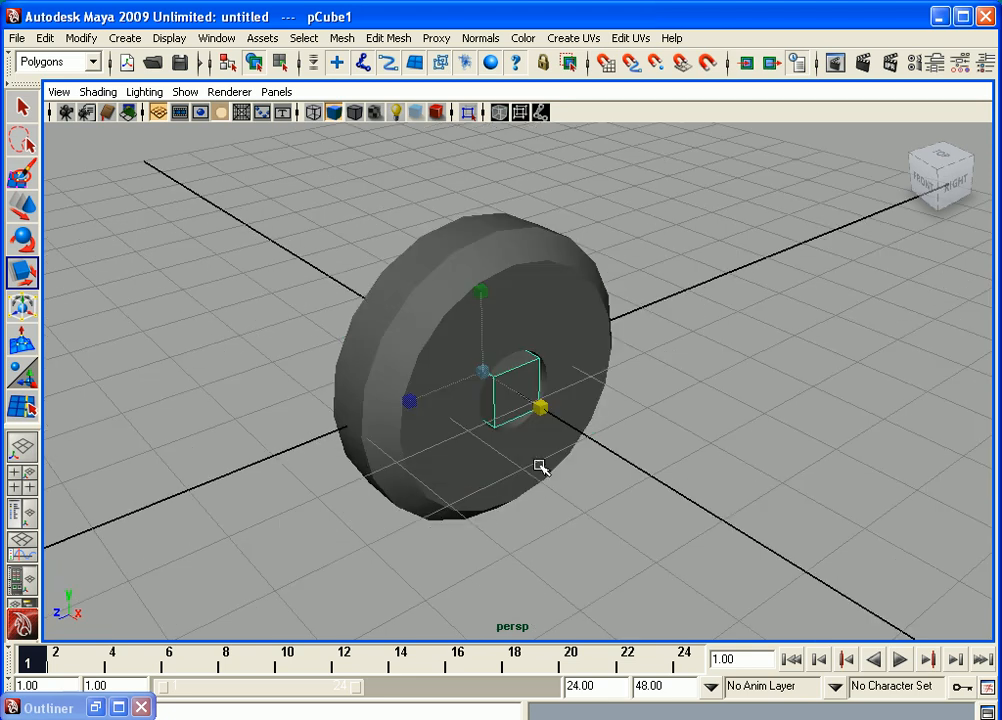
# Hide the wheel by setting its Visibility attribute to 0, leaving only the stretched cube in view.
pyautogui.click(555, 280)
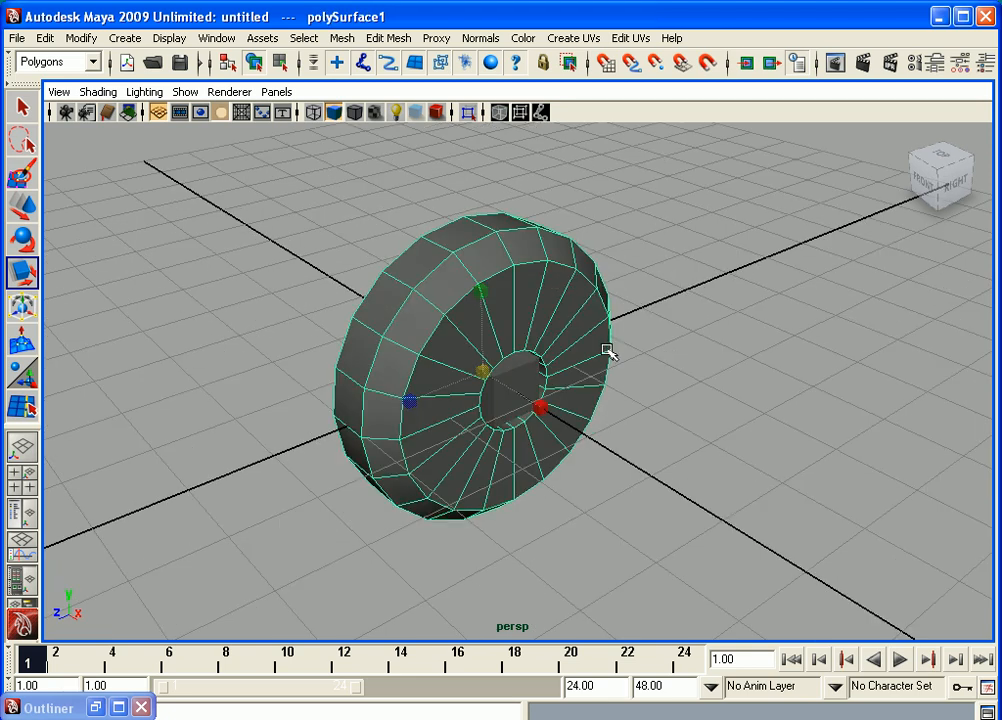
pyautogui.click(987, 65)
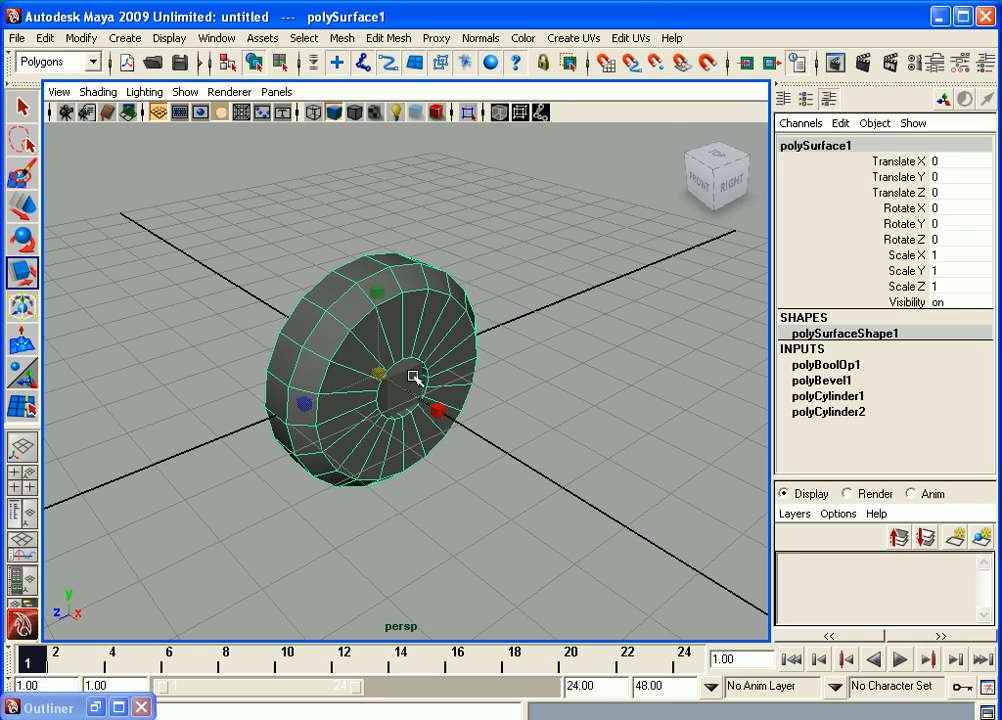
pyautogui.click(961, 302)
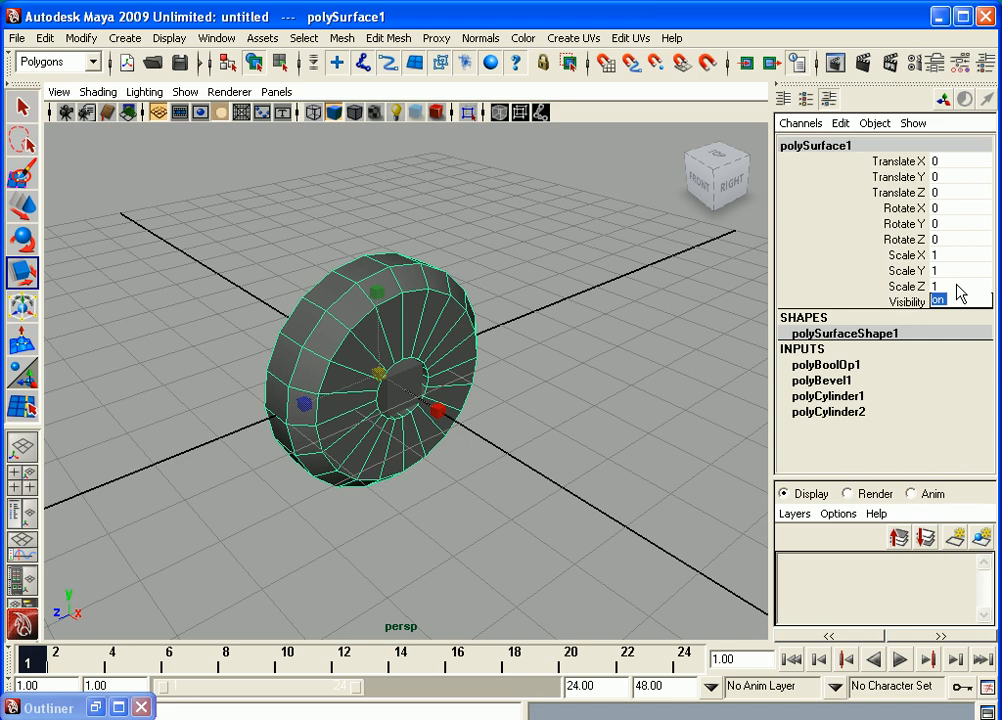
pyautogui.write('0')
pyautogui.press('Return')
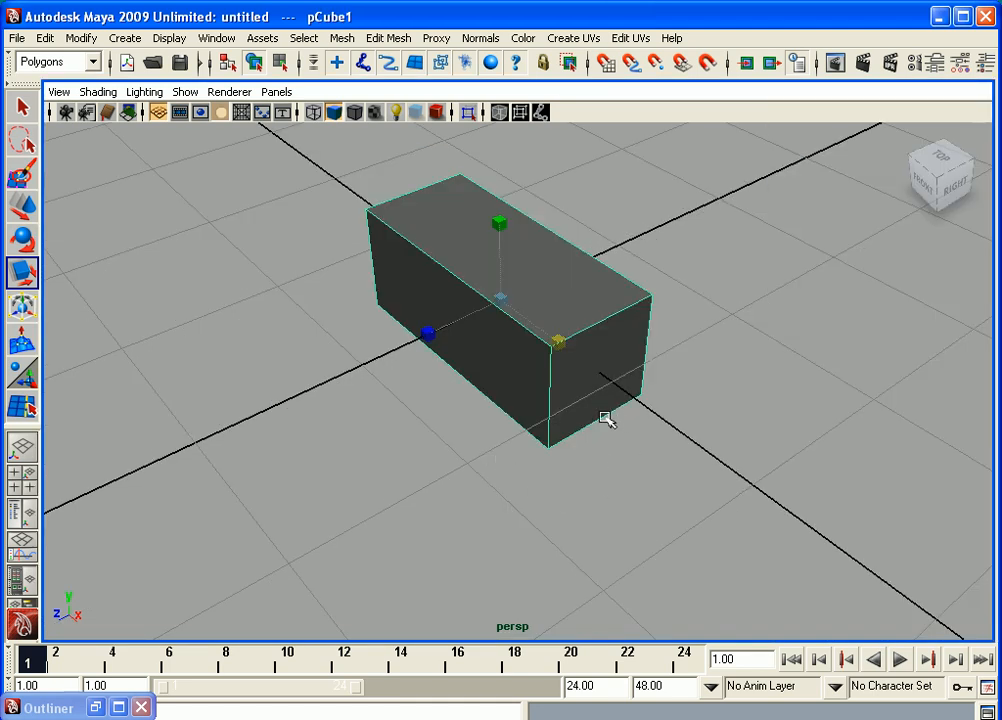
# Wedge the stretched cube's +X end face around its vertical edge on the +Z side using Wedge Face.
pyautogui.keyDown('alt'); pyautogui.moveTo(605, 418); pyautogui.dragTo(503, 447); pyautogui.keyUp('alt')
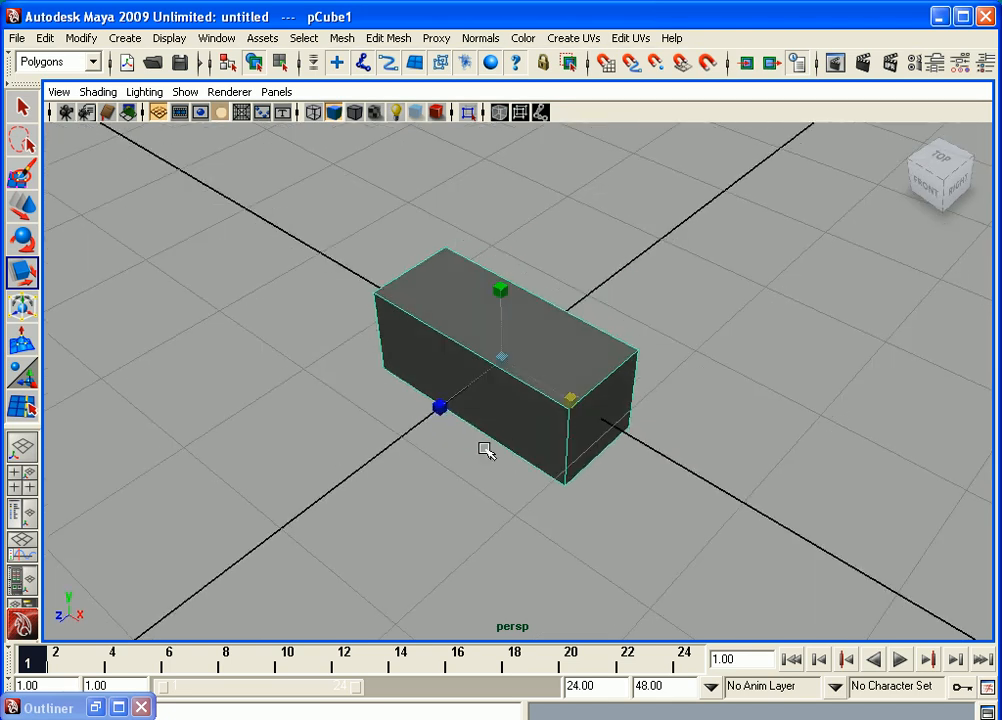
pyautogui.keyDown('alt'); pyautogui.moveTo(480, 451); pyautogui.dragTo(604, 452, button='right'); pyautogui.keyUp('alt')
pyautogui.keyDown('alt'); pyautogui.moveTo(604, 452); pyautogui.dragTo(604, 445, button='middle'); pyautogui.keyUp('alt')
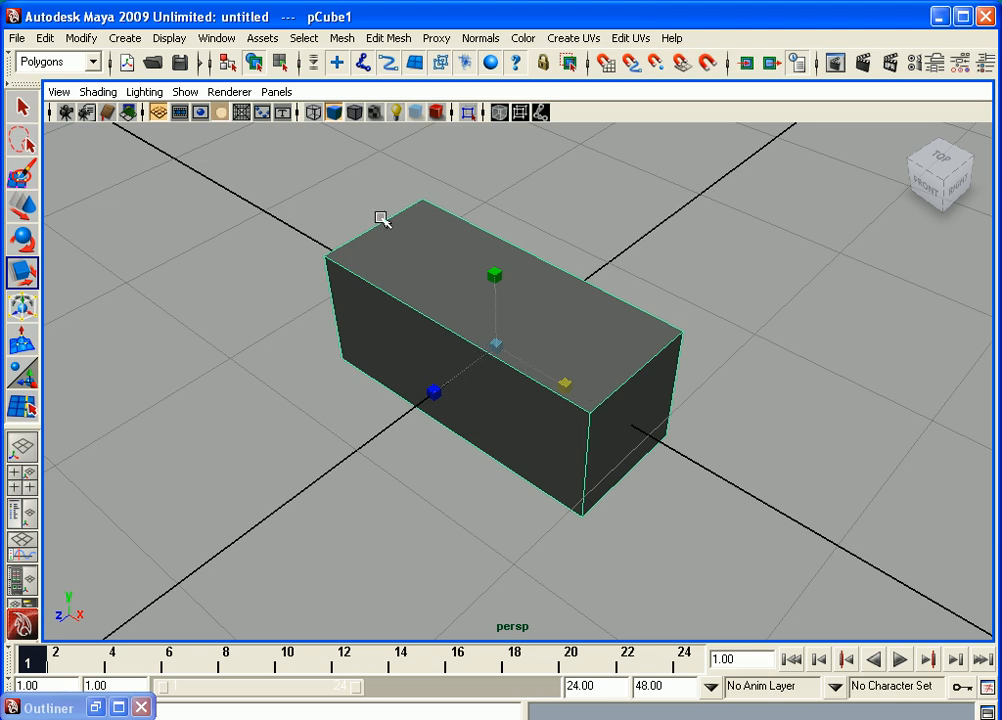
pyautogui.rightClick(563, 357)
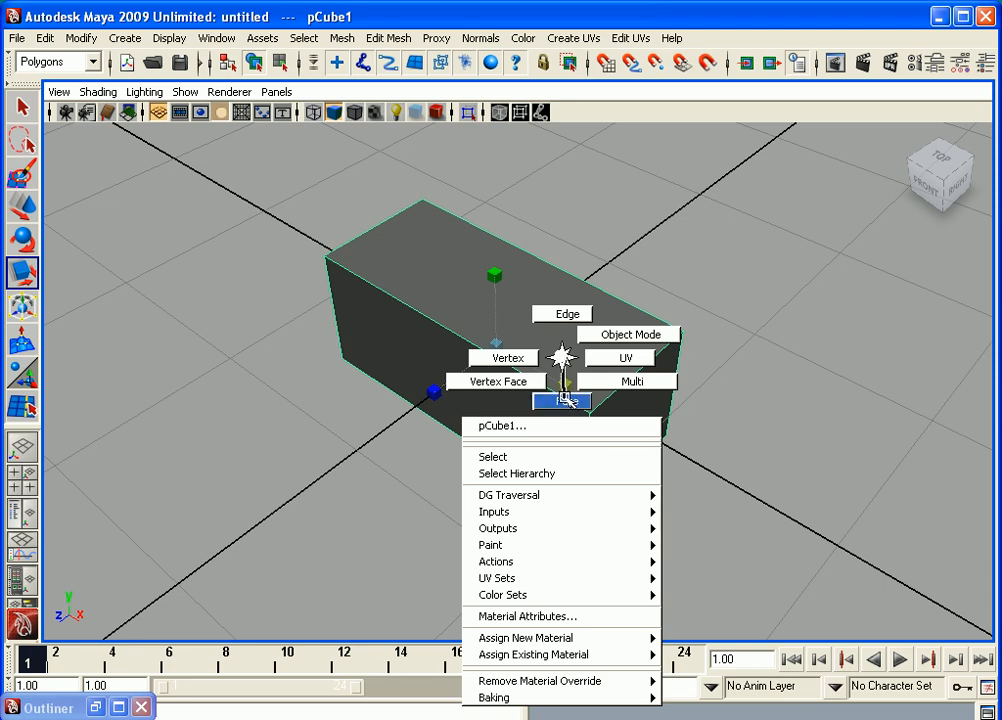
pyautogui.click(565, 400)
pyautogui.click(565, 398)
pyautogui.keyDown('alt'); pyautogui.moveTo(565, 398); pyautogui.dragTo(595, 412); pyautogui.keyUp('alt')
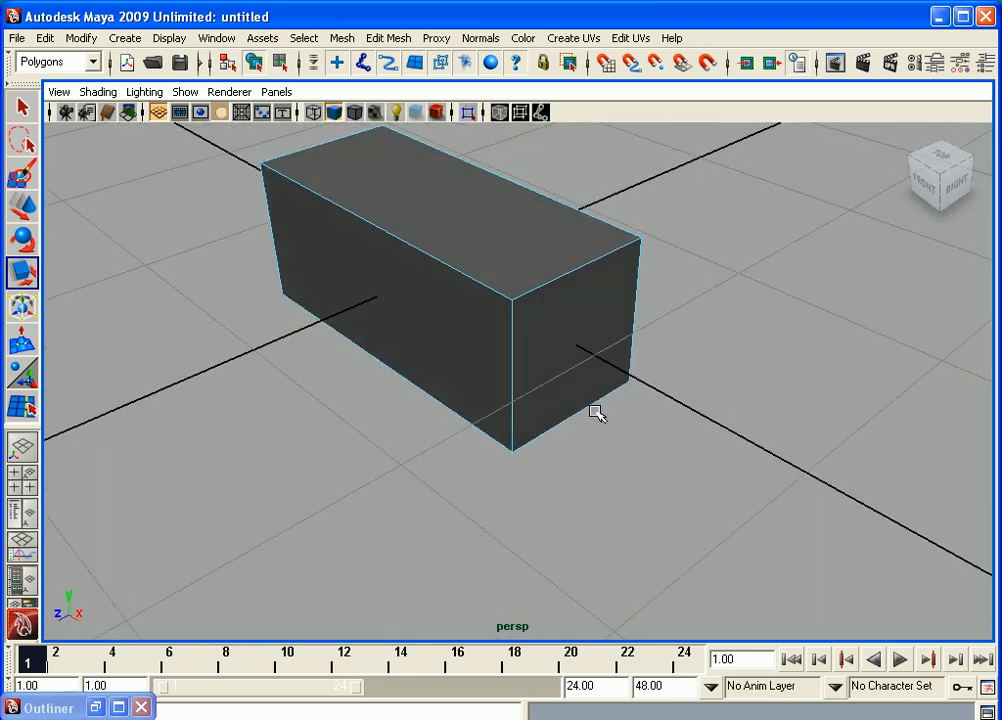
pyautogui.keyDown('alt'); pyautogui.moveTo(532, 391); pyautogui.dragTo(647, 441); pyautogui.keyUp('alt')
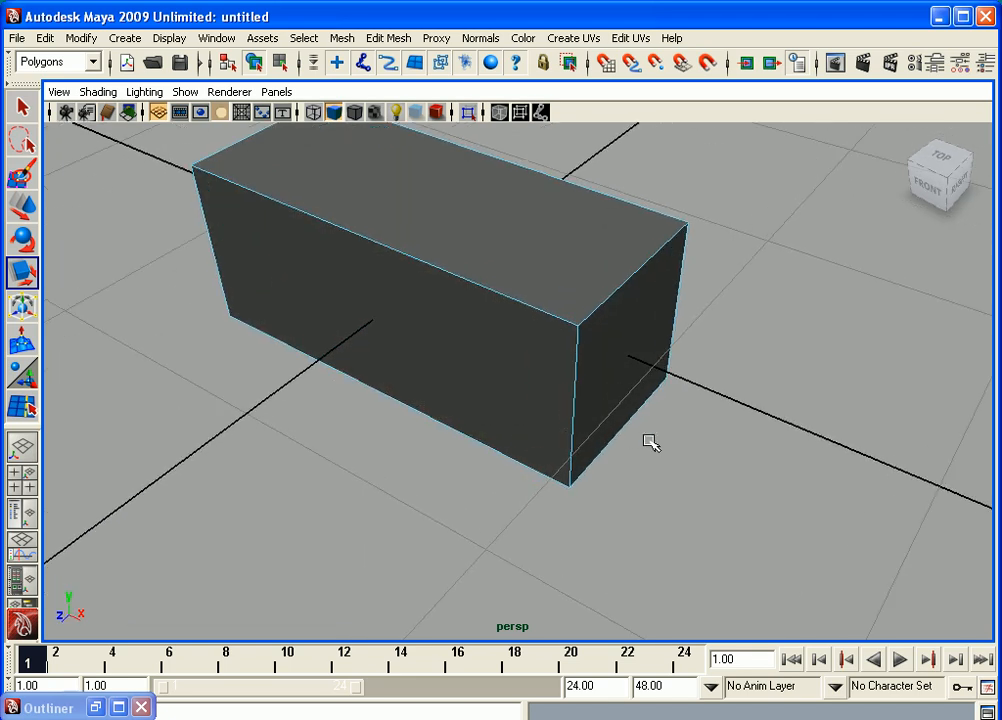
pyautogui.keyDown('alt'); pyautogui.moveTo(645, 390); pyautogui.dragTo(626, 521); pyautogui.keyUp('alt')
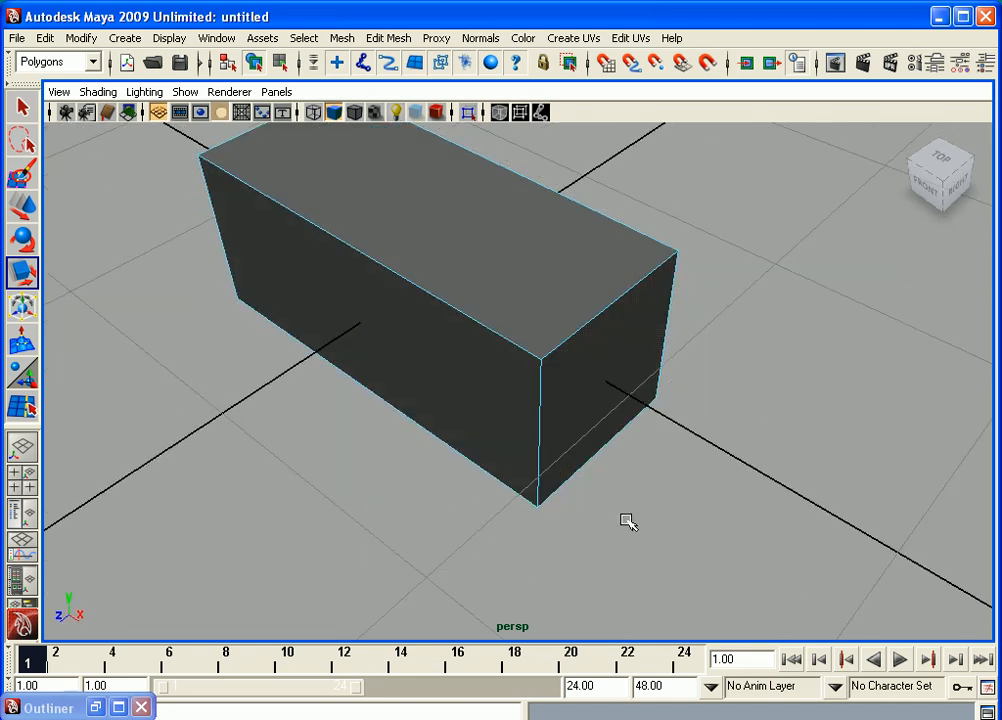
pyautogui.click(598, 400)
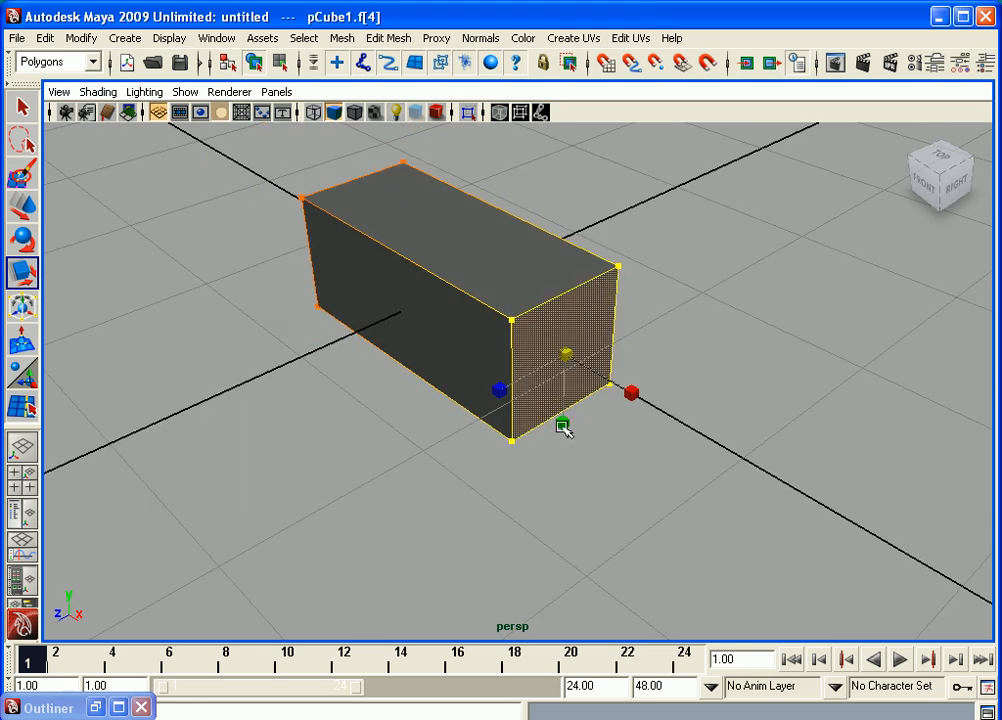
pyautogui.rightClick(517, 371)
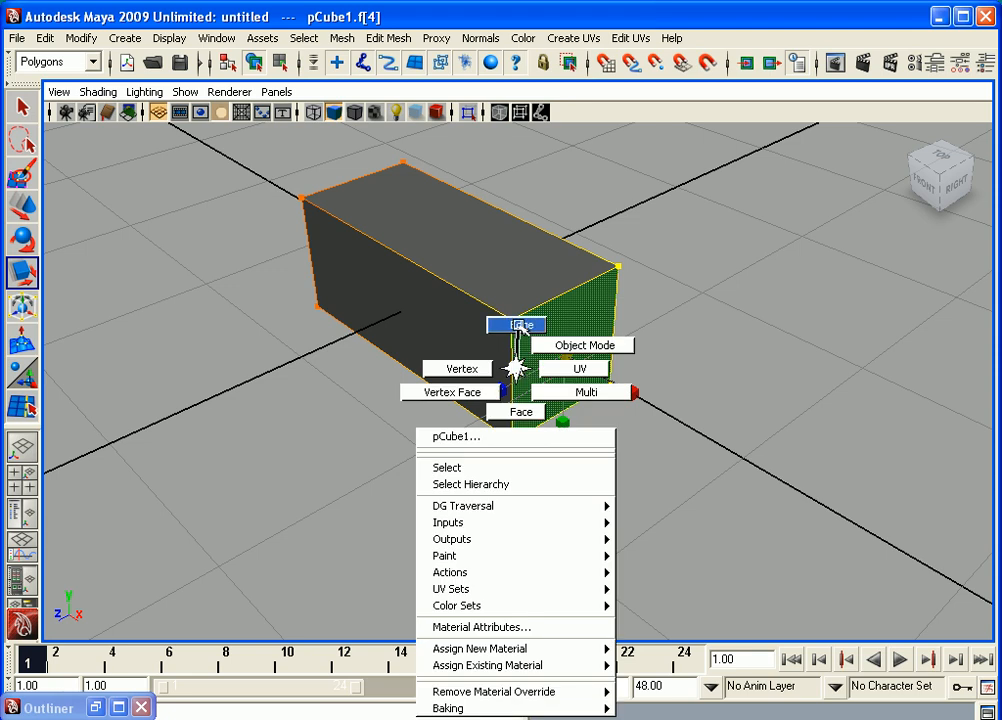
pyautogui.click(520, 325)
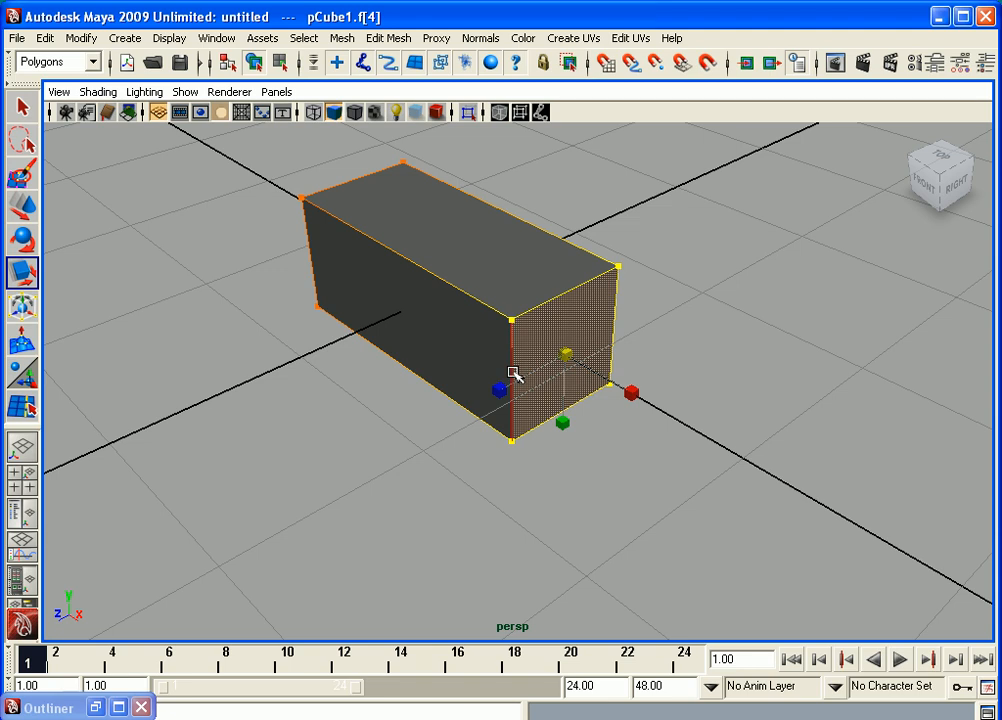
pyautogui.keyDown('shift'); pyautogui.click(511, 373); pyautogui.keyUp('shift')
pyautogui.hotkey('ctrl', 'z')
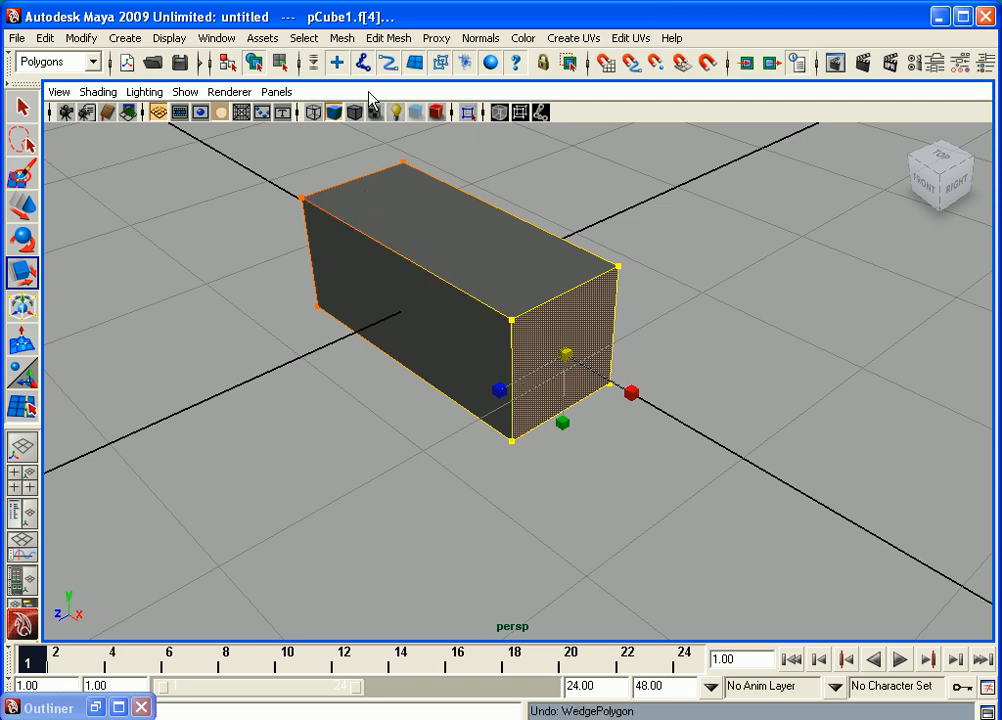
pyautogui.click(385, 40)
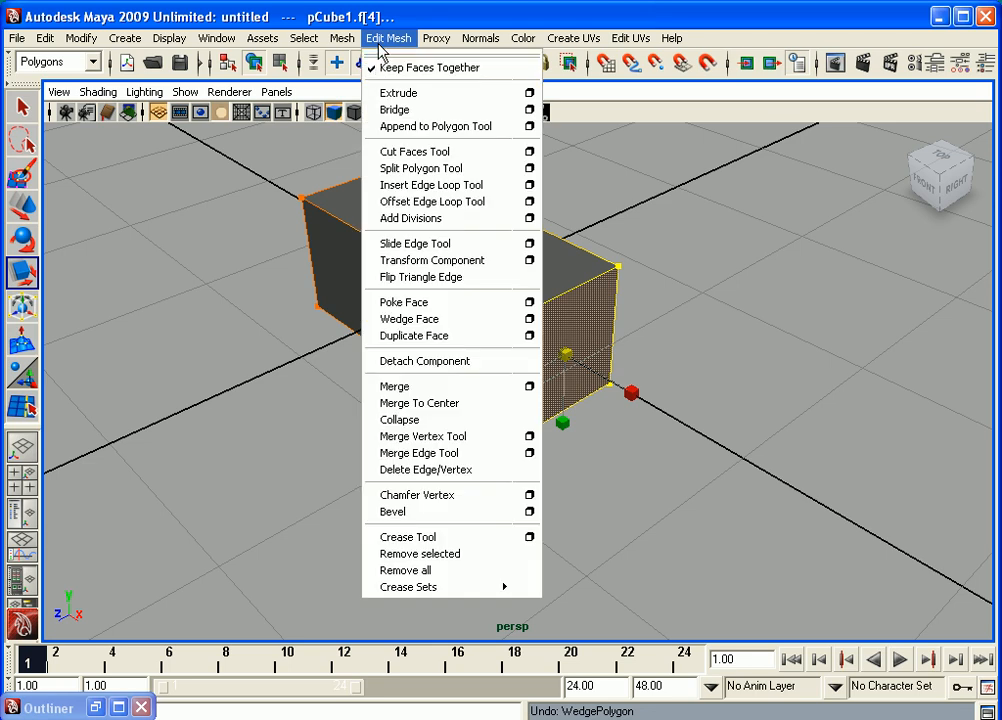
pyautogui.click(437, 320)
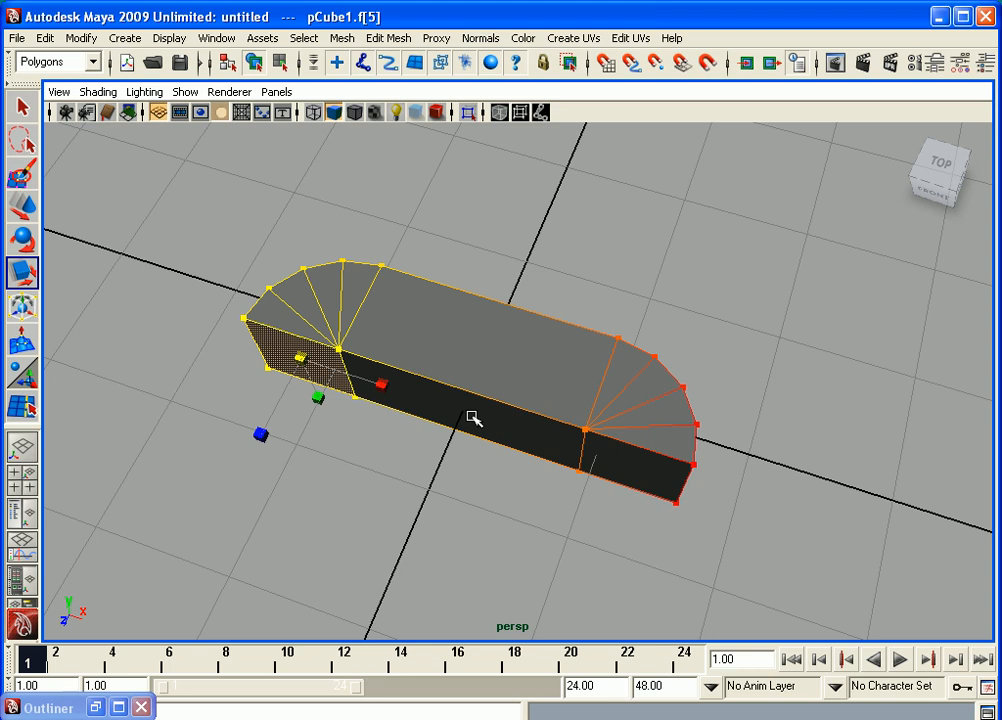
# Select the flat end faces of both wedged corners on the cube and Extrude them together.
pyautogui.keyDown('alt'); pyautogui.moveTo(488, 436); pyautogui.dragTo(461, 418); pyautogui.keyUp('alt')
pyautogui.keyDown('alt'); pyautogui.moveTo(315, 400); pyautogui.dragTo(644, 429); pyautogui.keyUp('alt')
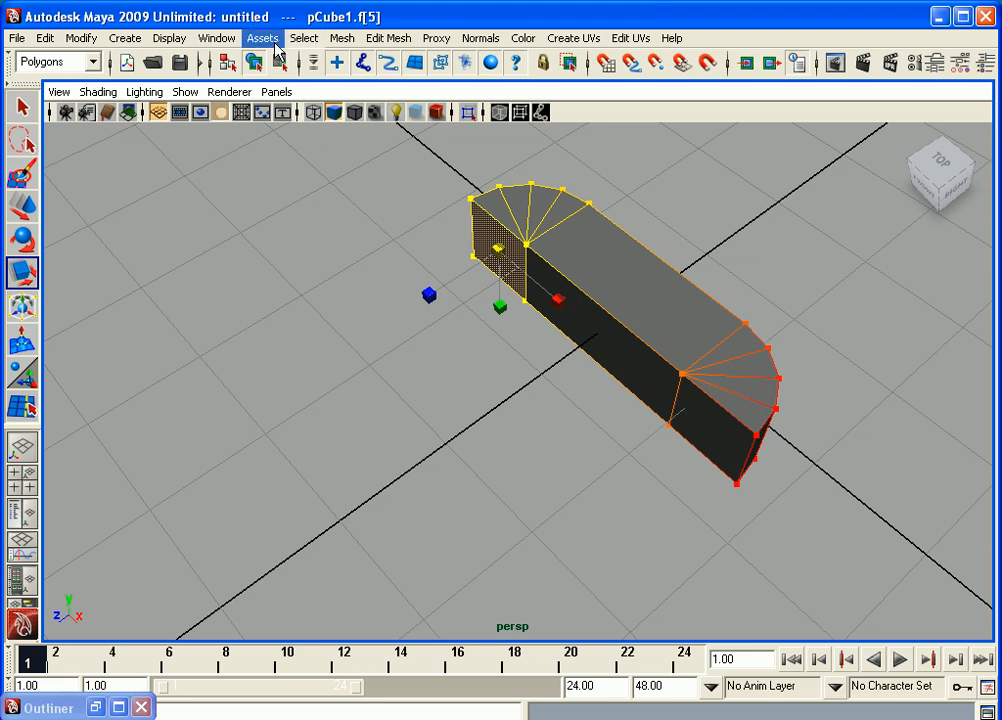
pyautogui.click(388, 38)
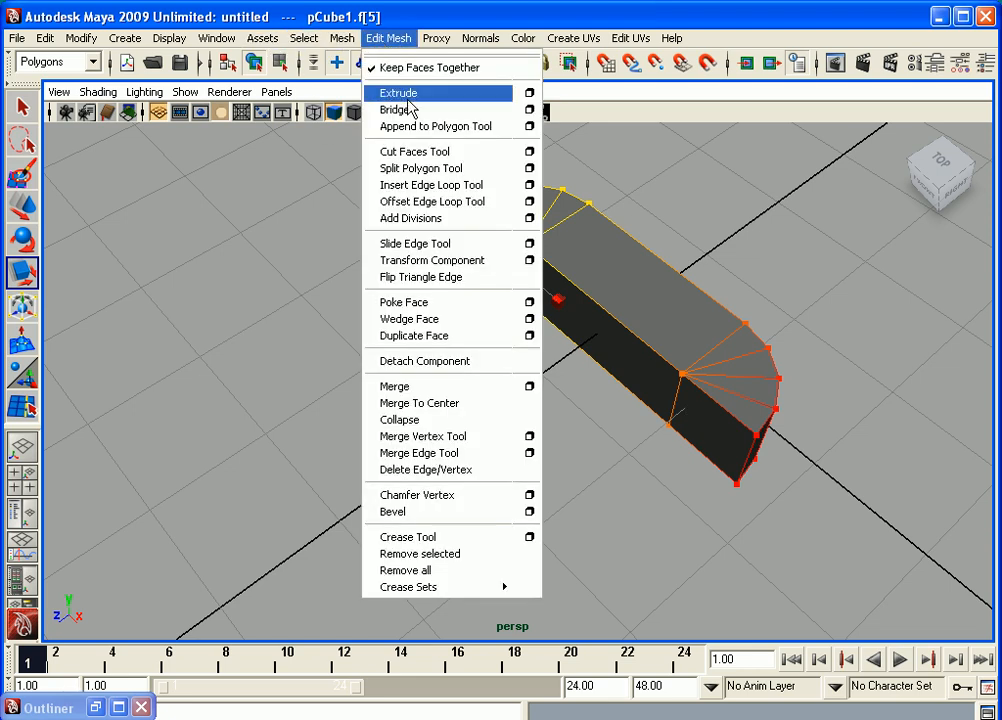
pyautogui.click(700, 412)
pyautogui.moveTo(700, 412); pyautogui.dragTo(700, 414, button='right')
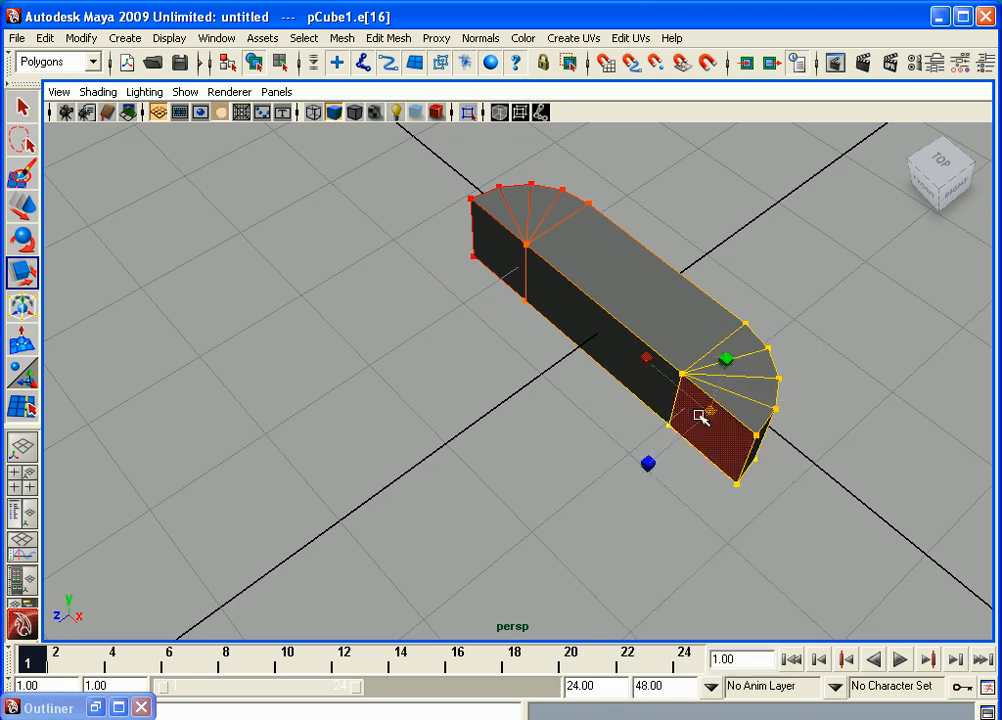
pyautogui.click(712, 428)
pyautogui.keyDown('shift'); pyautogui.click(512, 268); pyautogui.keyUp('shift')
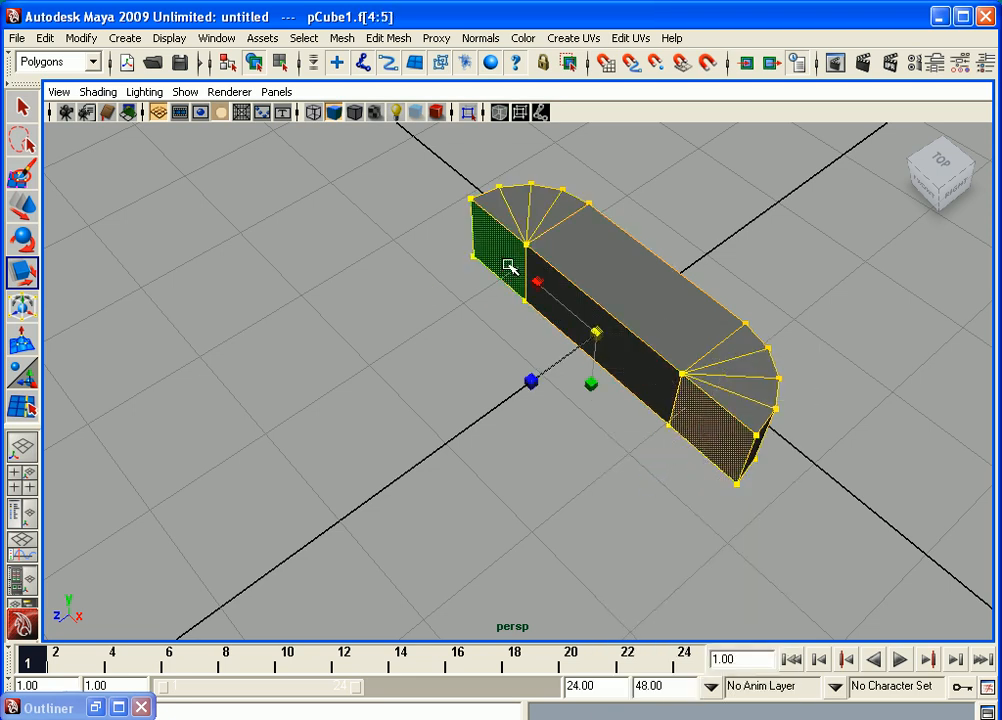
pyautogui.click(388, 40)
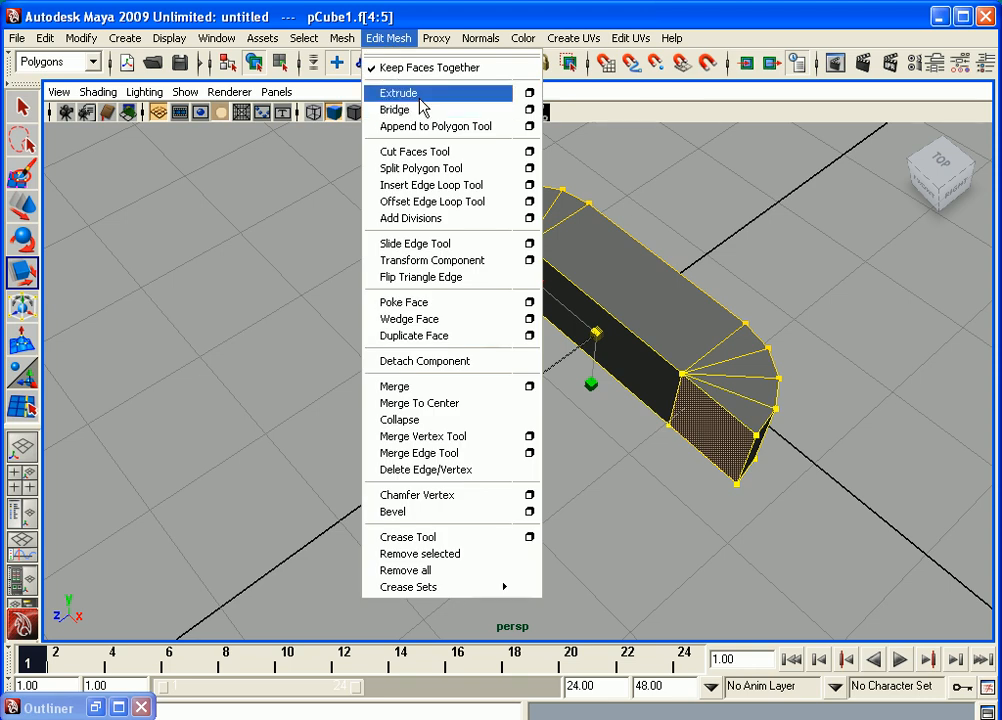
pyautogui.click(420, 95)
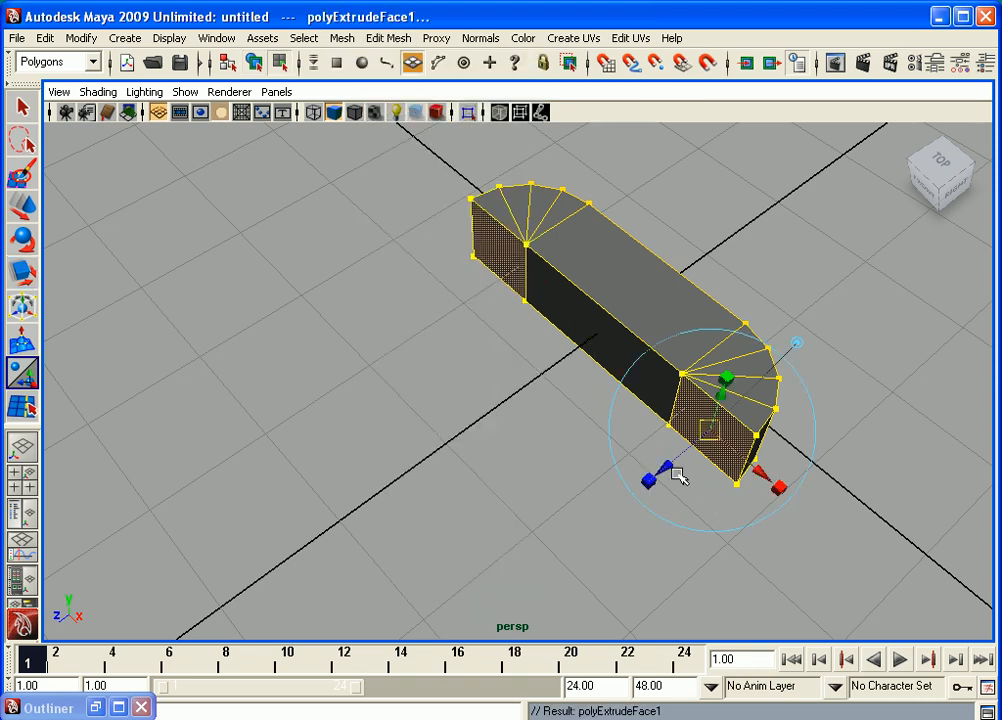